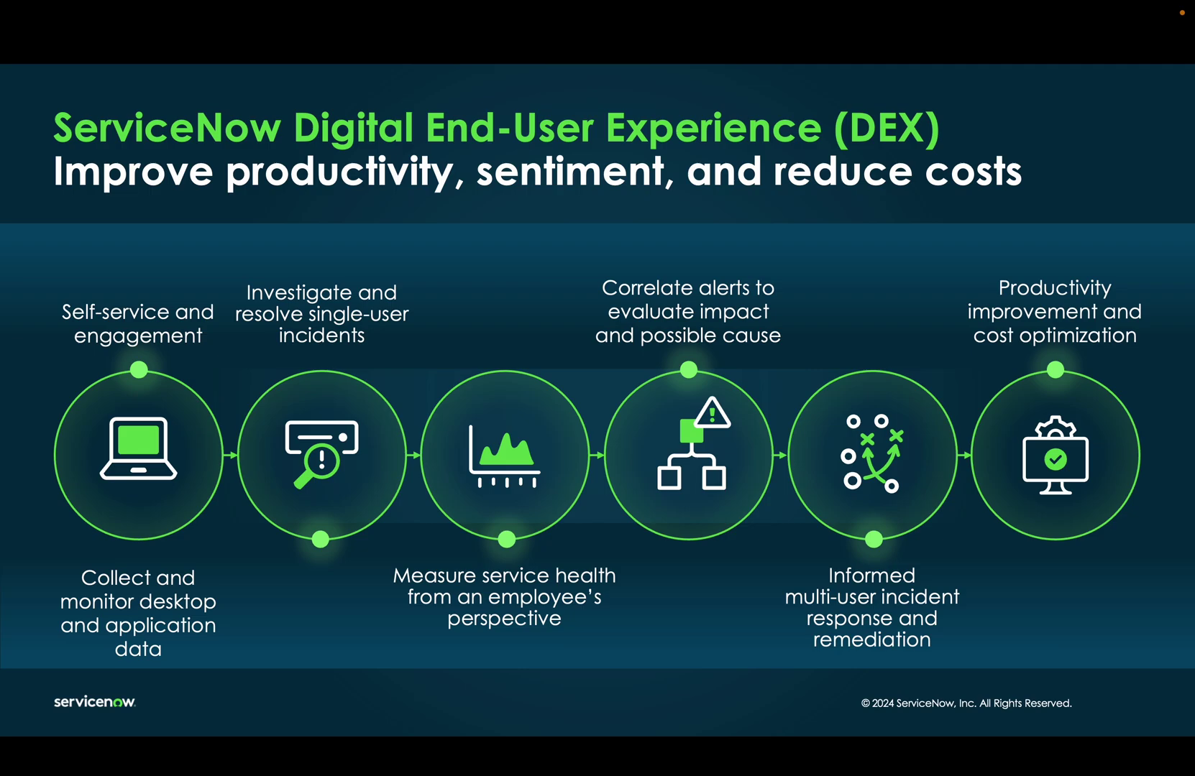
Advance the DEX presentation from the overview slide to the Demo roles slide.
{"action": "key", "text": "Right"}
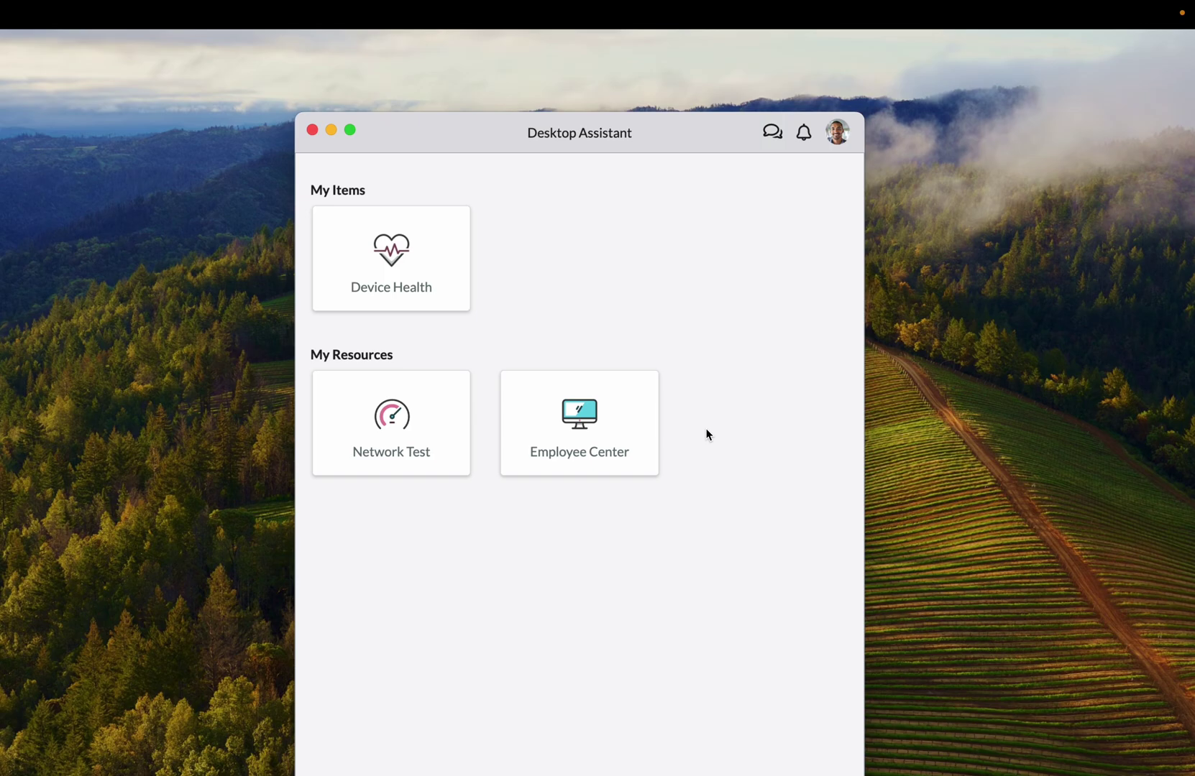
{"action": "left_click", "coordinate": [437, 272]}
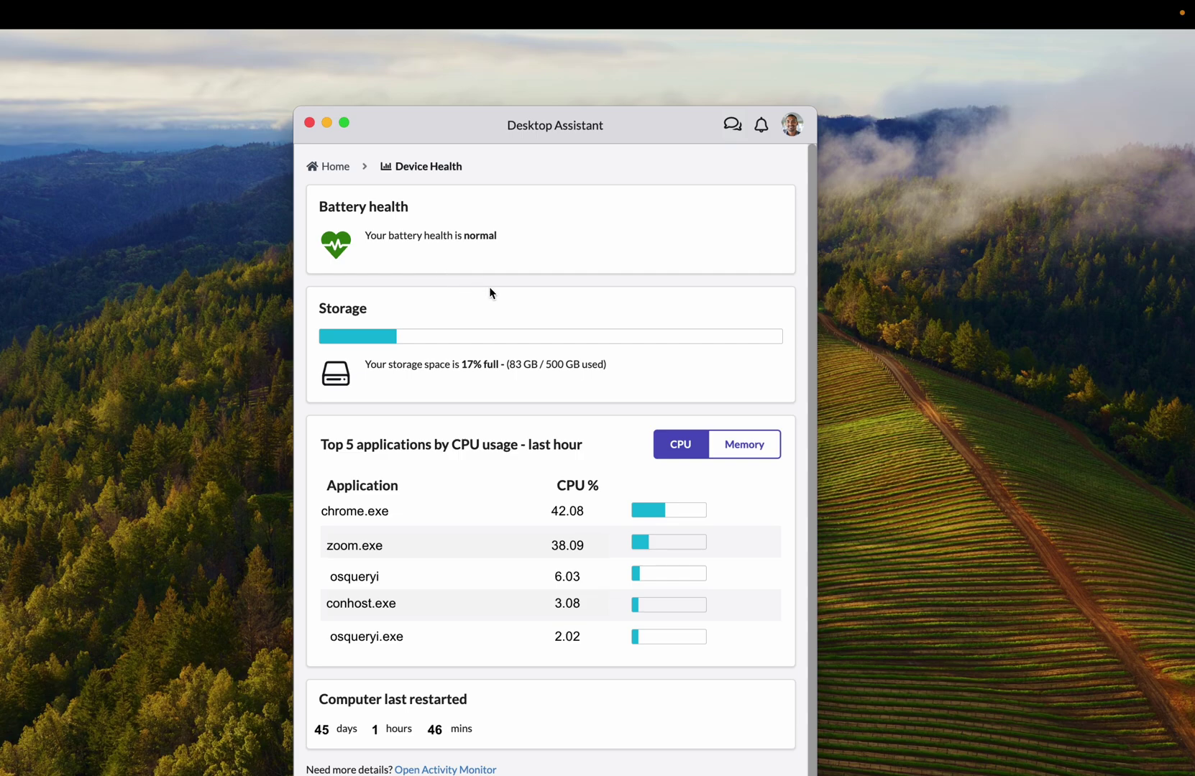
{"action": "left_click", "coordinate": [747, 446]}
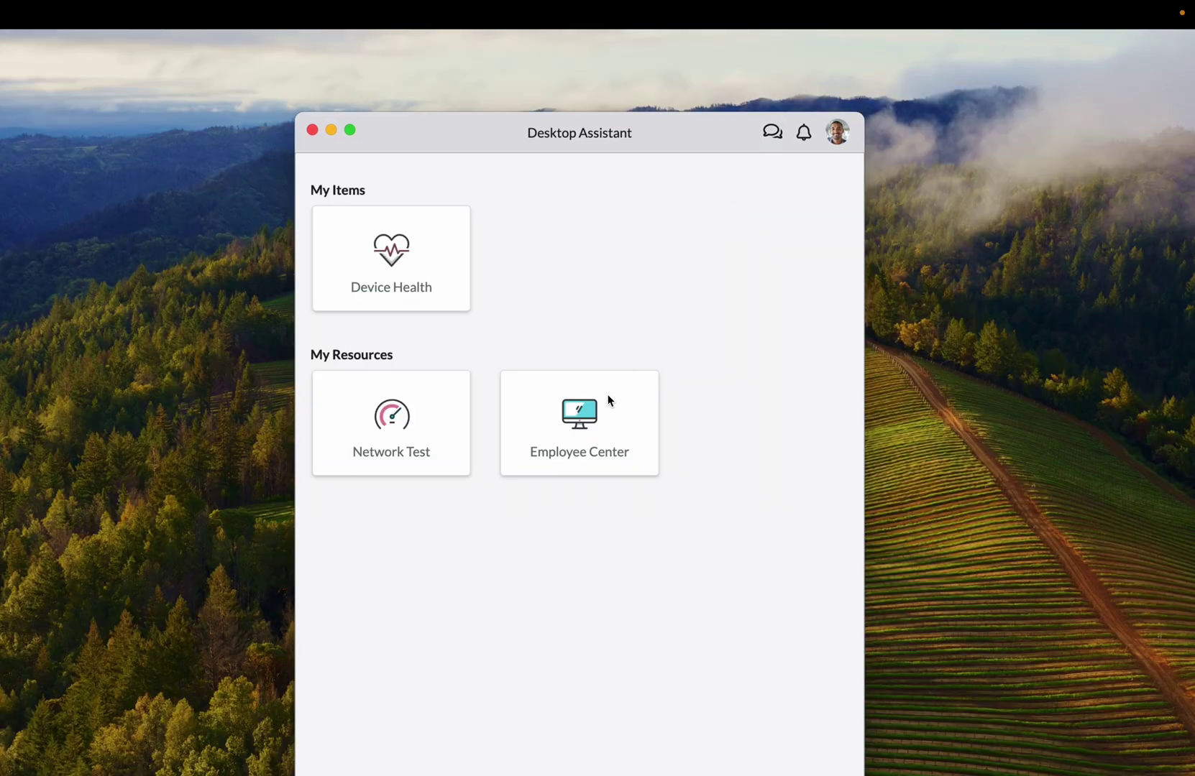
{"action": "left_click", "coordinate": [607, 449]}
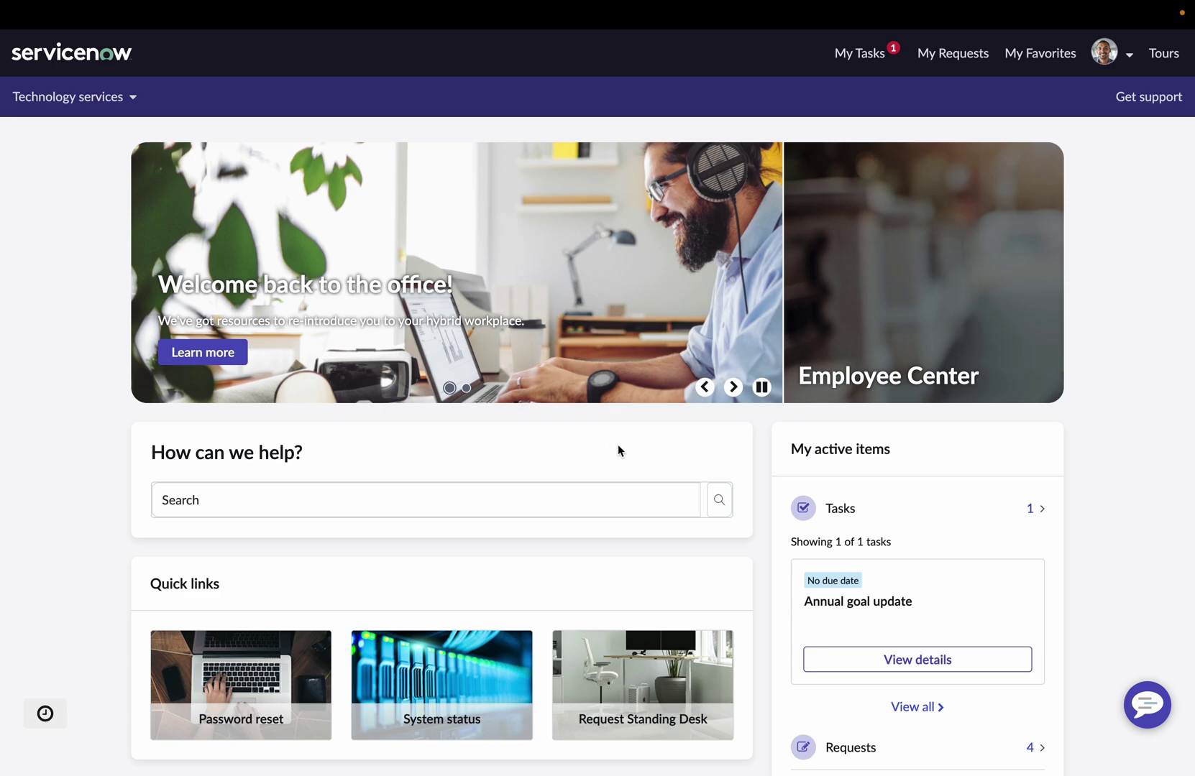
Tell the support bot 'Laptop is very slow', accept troubleshooting, and say the disk-space advice didn't help.
{"action": "left_click", "coordinate": [1151, 699]}
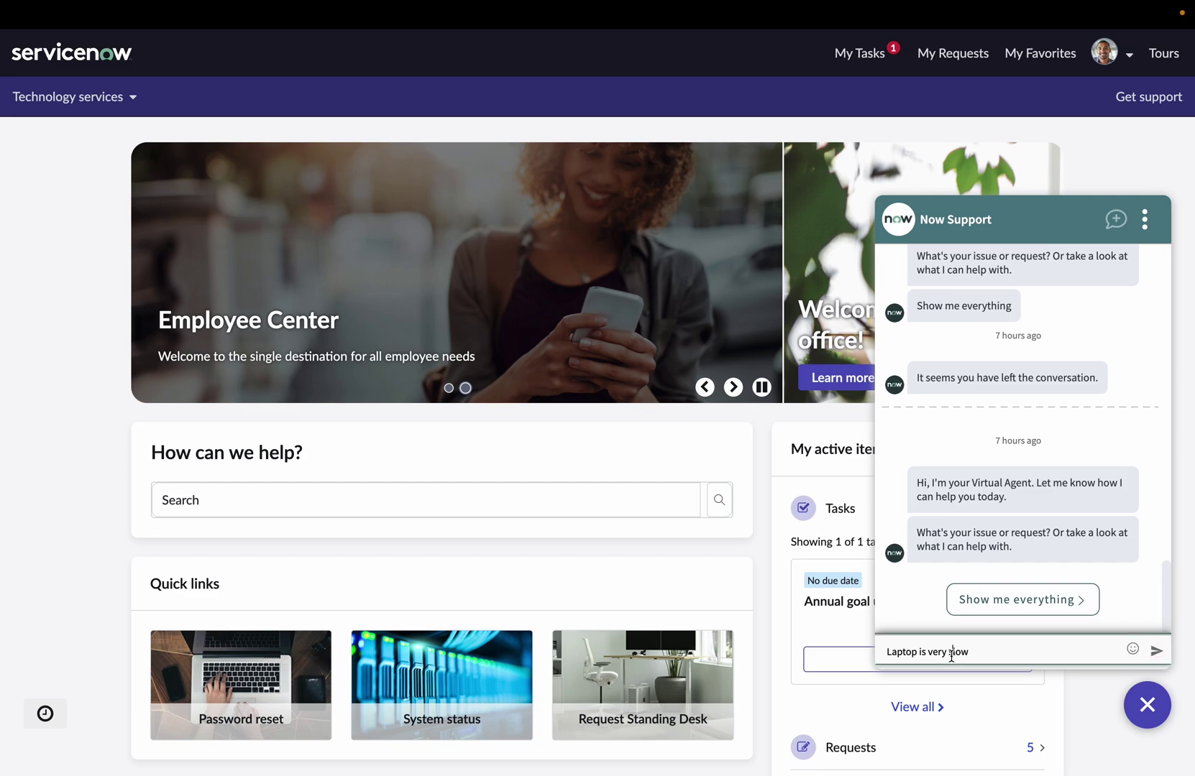
{"action": "left_click", "coordinate": [1156, 654]}
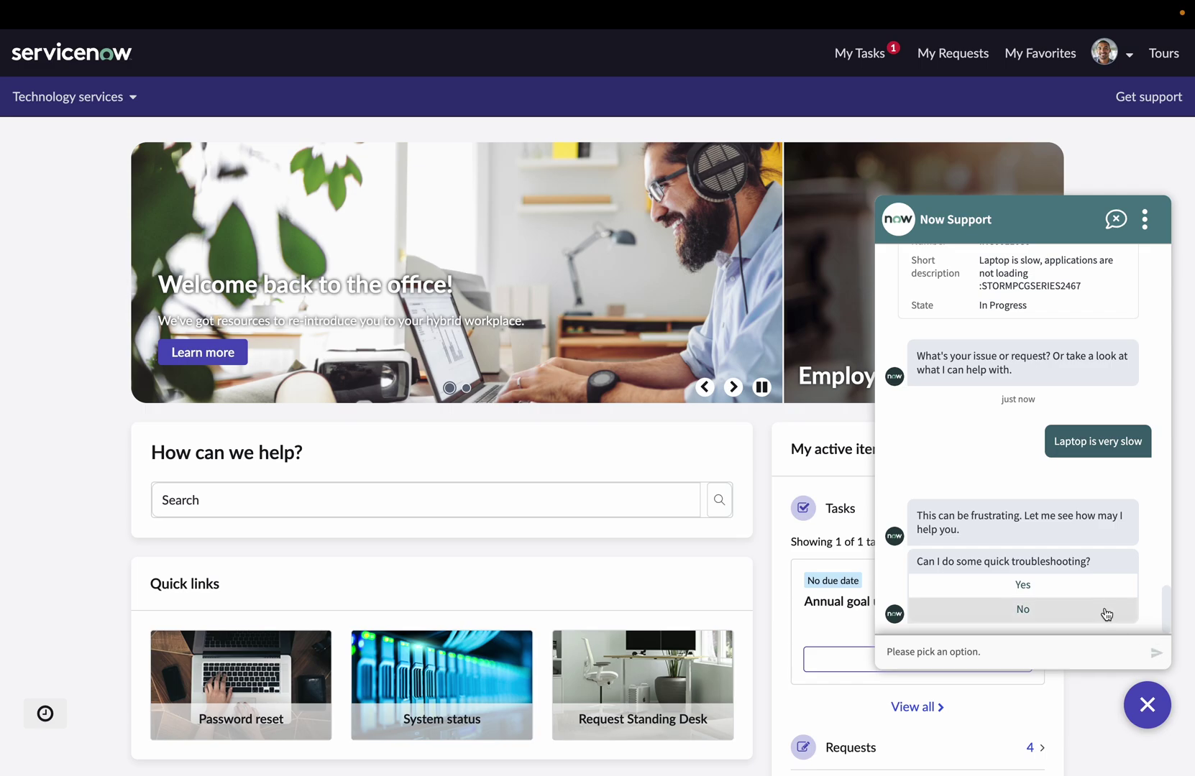
{"action": "left_click", "coordinate": [1085, 598]}
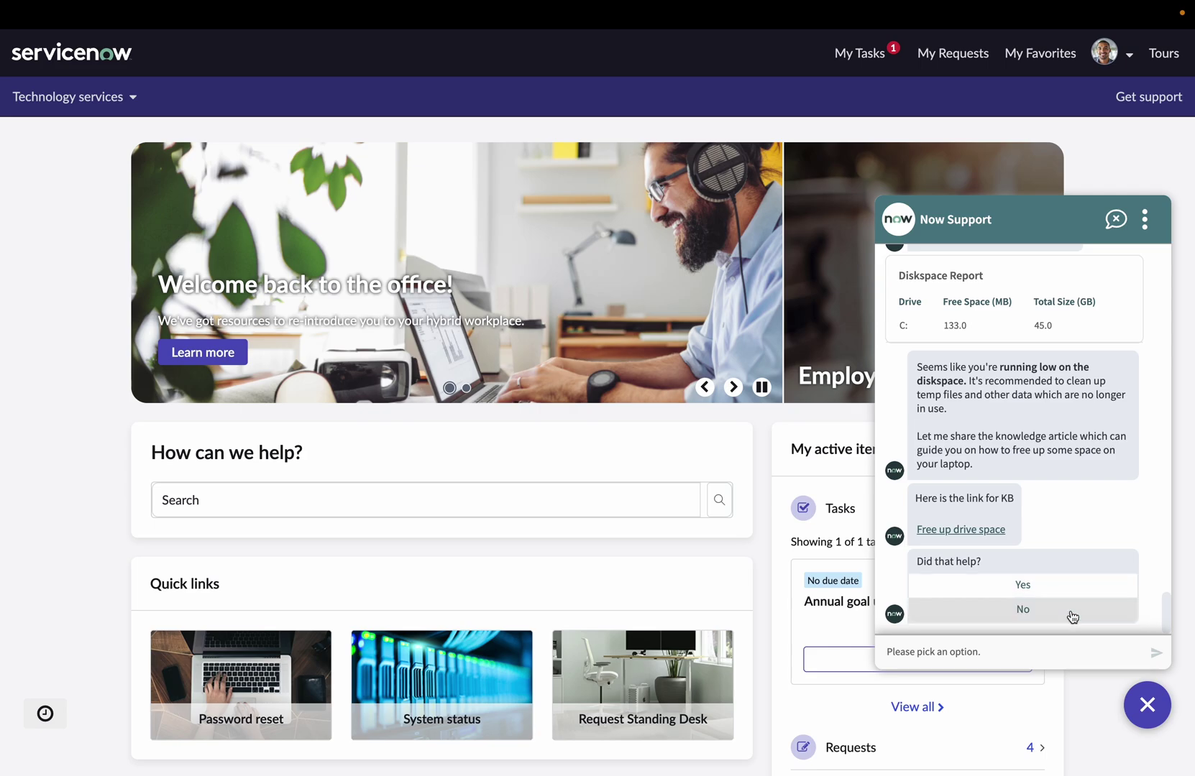
{"action": "left_click", "coordinate": [1071, 616]}
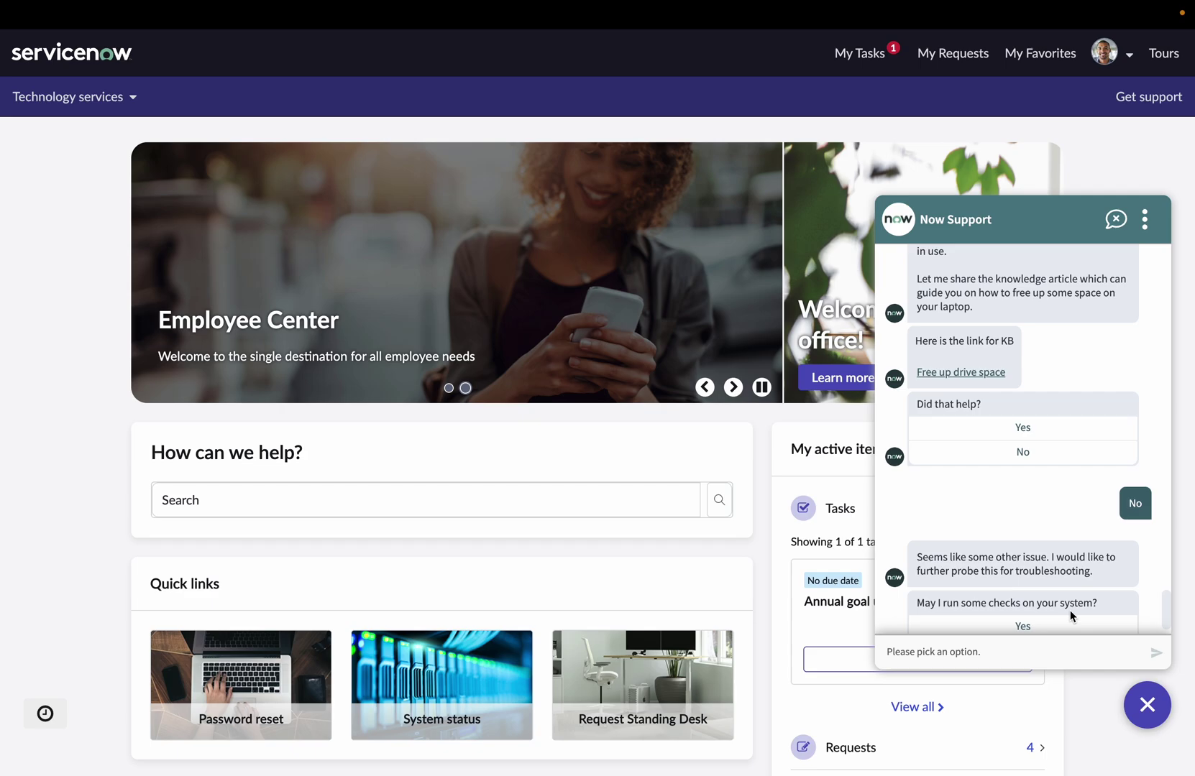
Let the bot run system checks, then report performance is still the same.
{"action": "left_click", "coordinate": [1069, 584]}
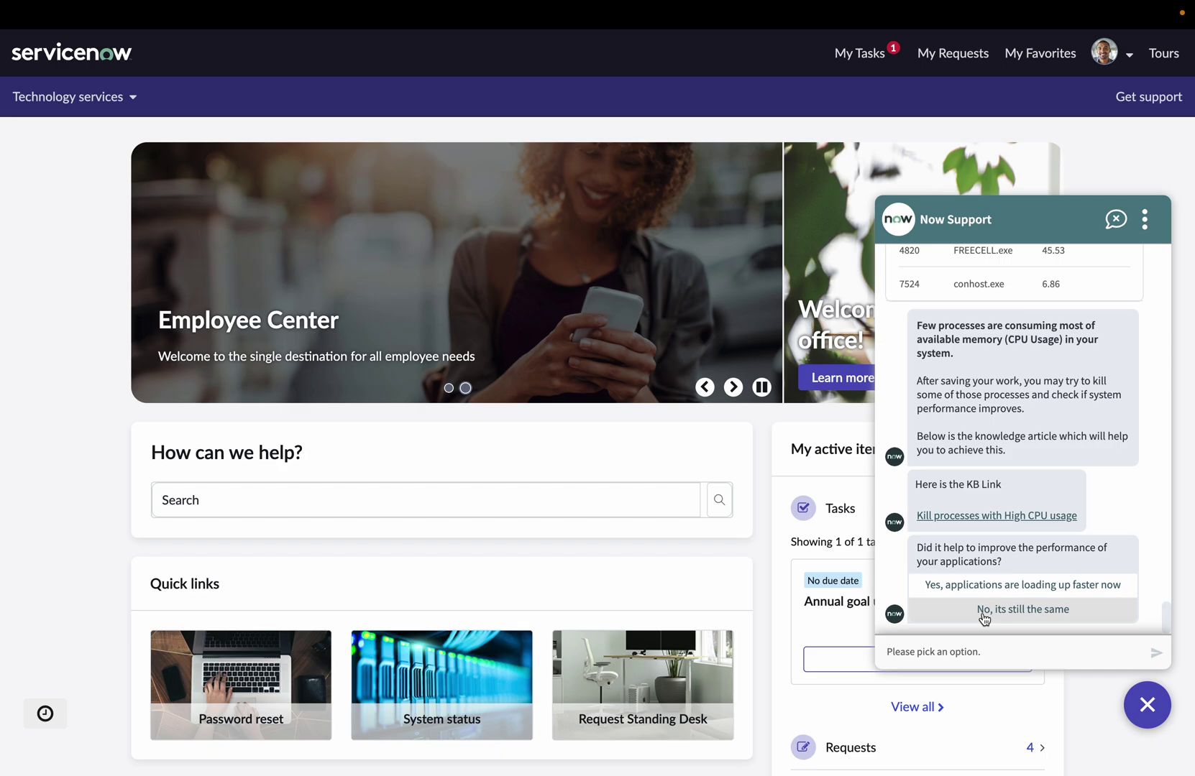
{"action": "scroll", "coordinate": [984, 620], "scroll_direction": "up", "scroll_amount": 1}
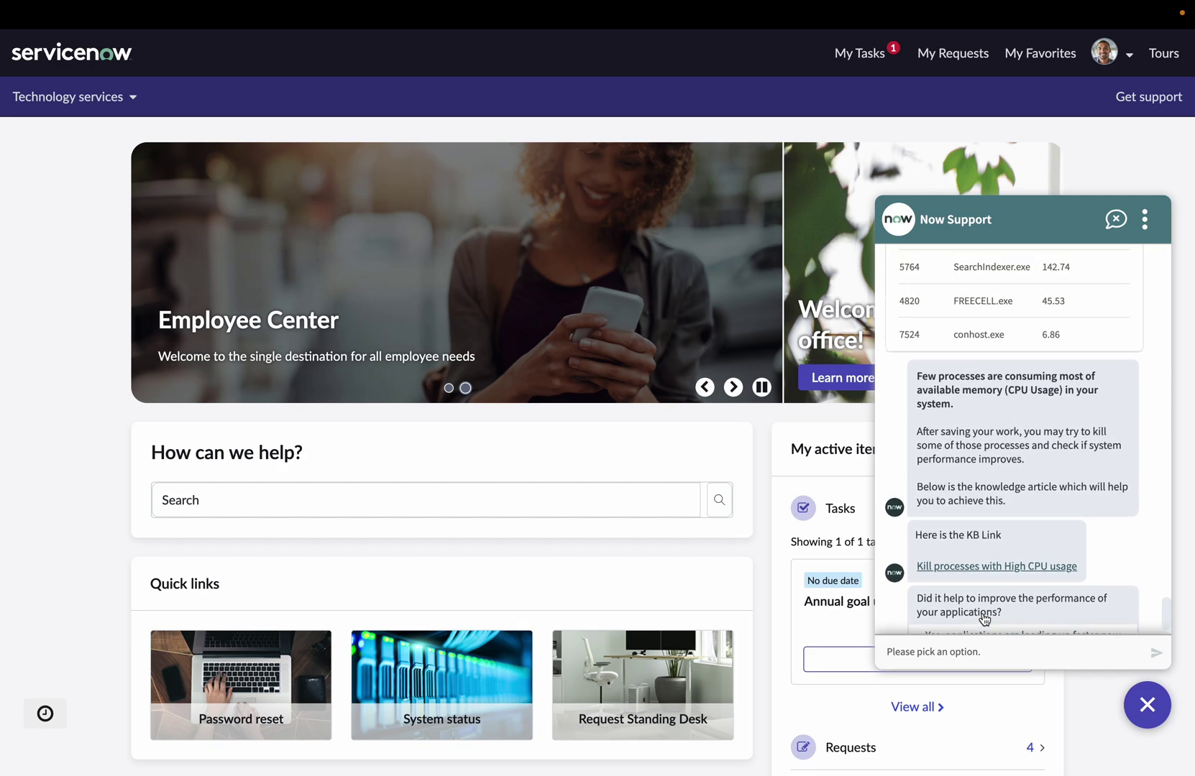
{"action": "scroll", "coordinate": [984, 620], "scroll_direction": "down", "scroll_amount": 1}
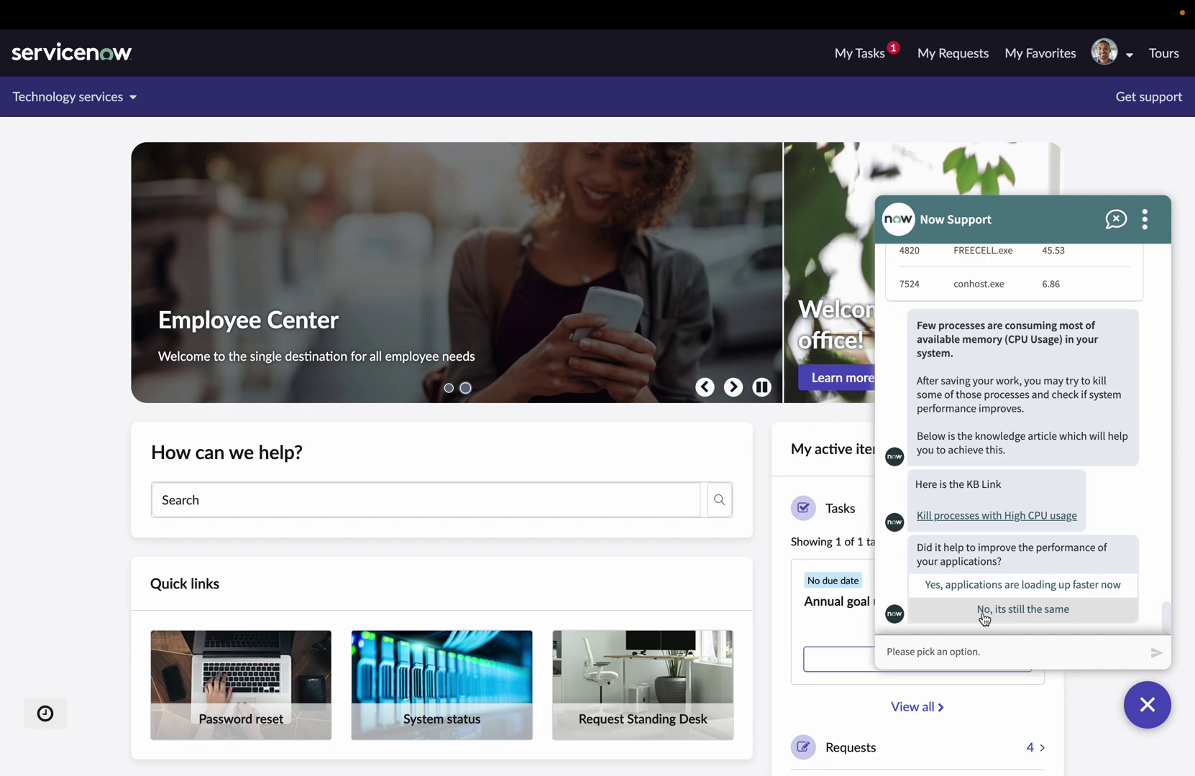
{"action": "left_click", "coordinate": [1065, 617]}
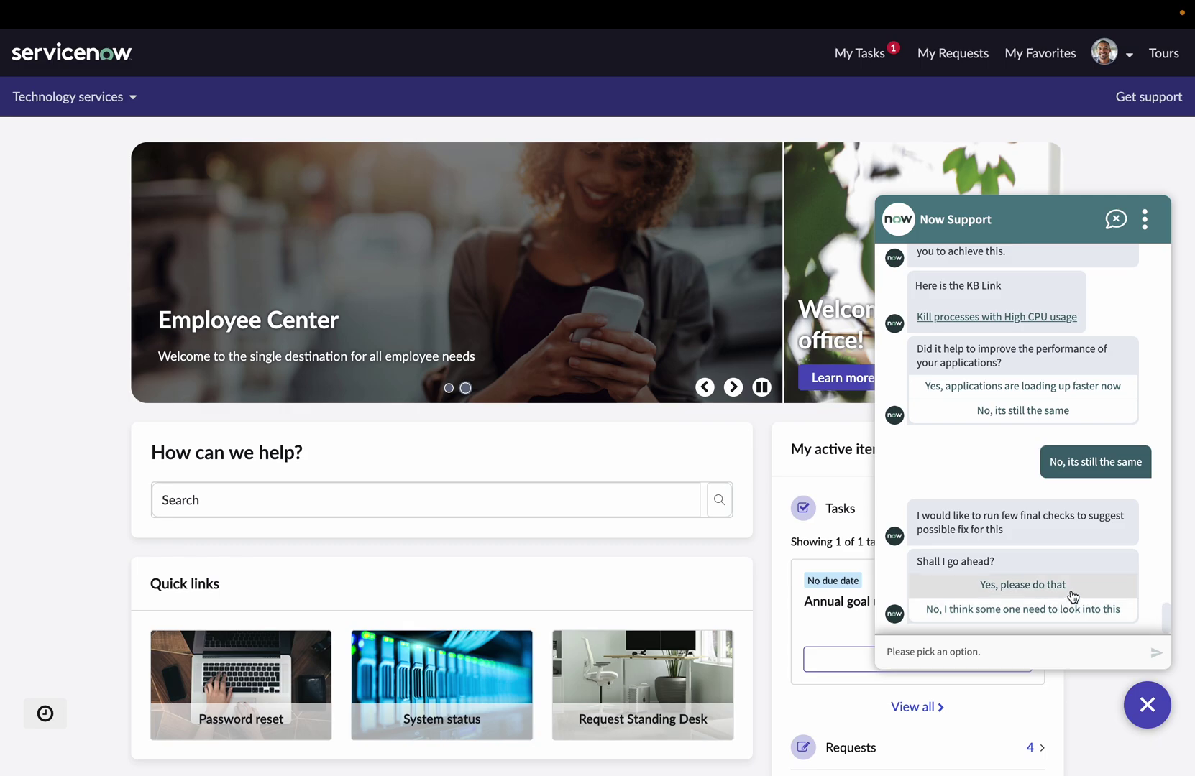
Allow the final checks, request a technician so INC0011082 is raised, and end the chat.
{"action": "left_click", "coordinate": [1071, 594]}
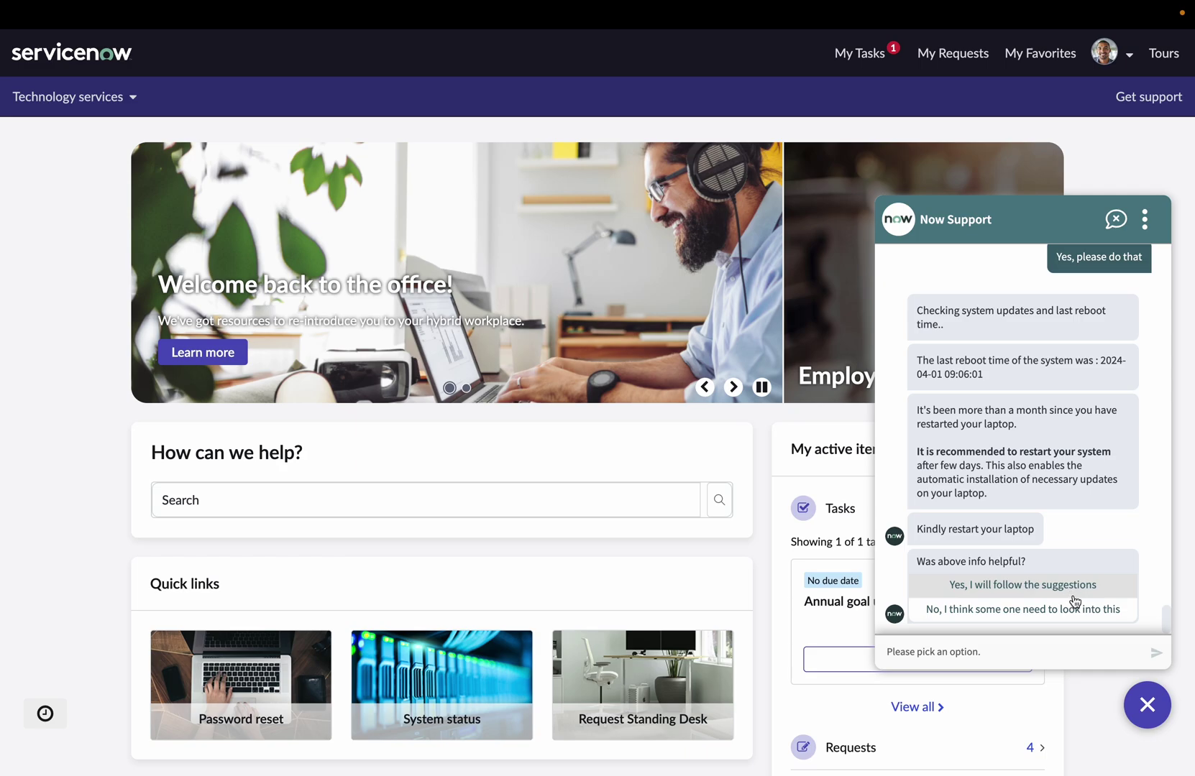
{"action": "left_click", "coordinate": [1082, 611]}
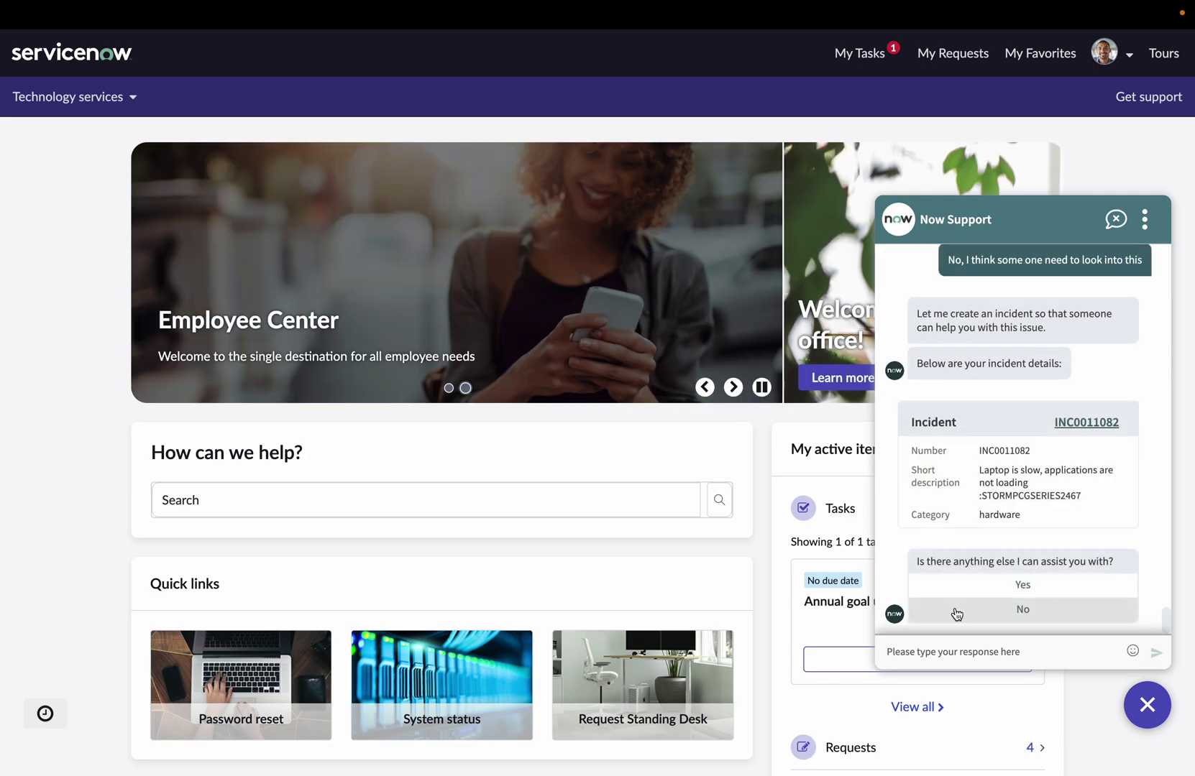
{"action": "left_click", "coordinate": [956, 612]}
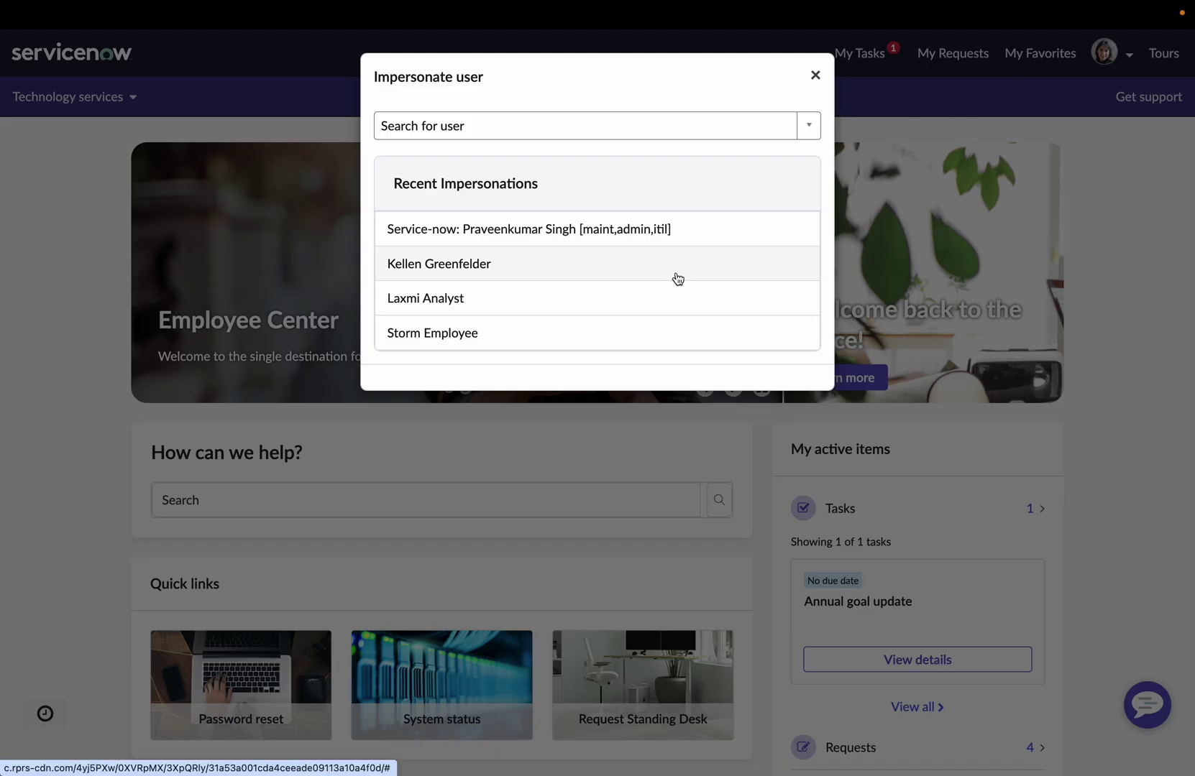
Impersonate the analyst from Recent Impersonations and view the four unassigned P5 incidents, including INC0011082.
{"action": "left_click", "coordinate": [617, 304]}
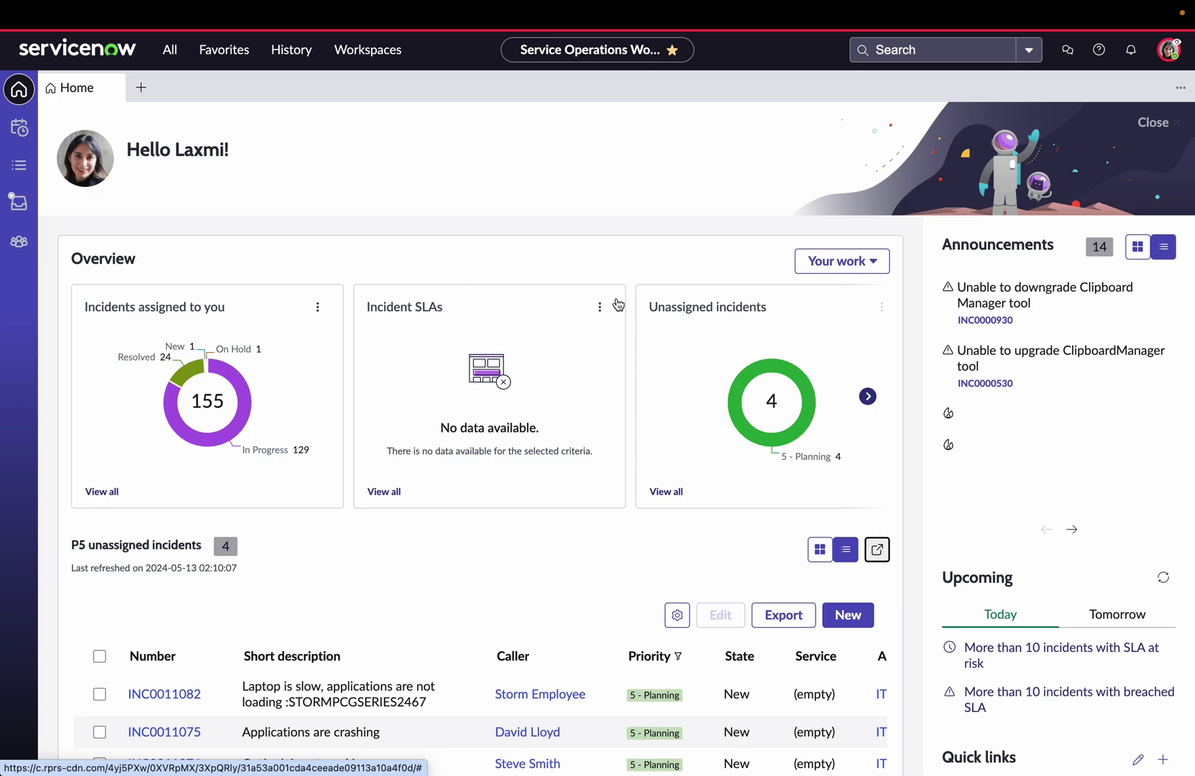
{"action": "scroll", "coordinate": [617, 305], "scroll_direction": "down", "scroll_amount": 3}
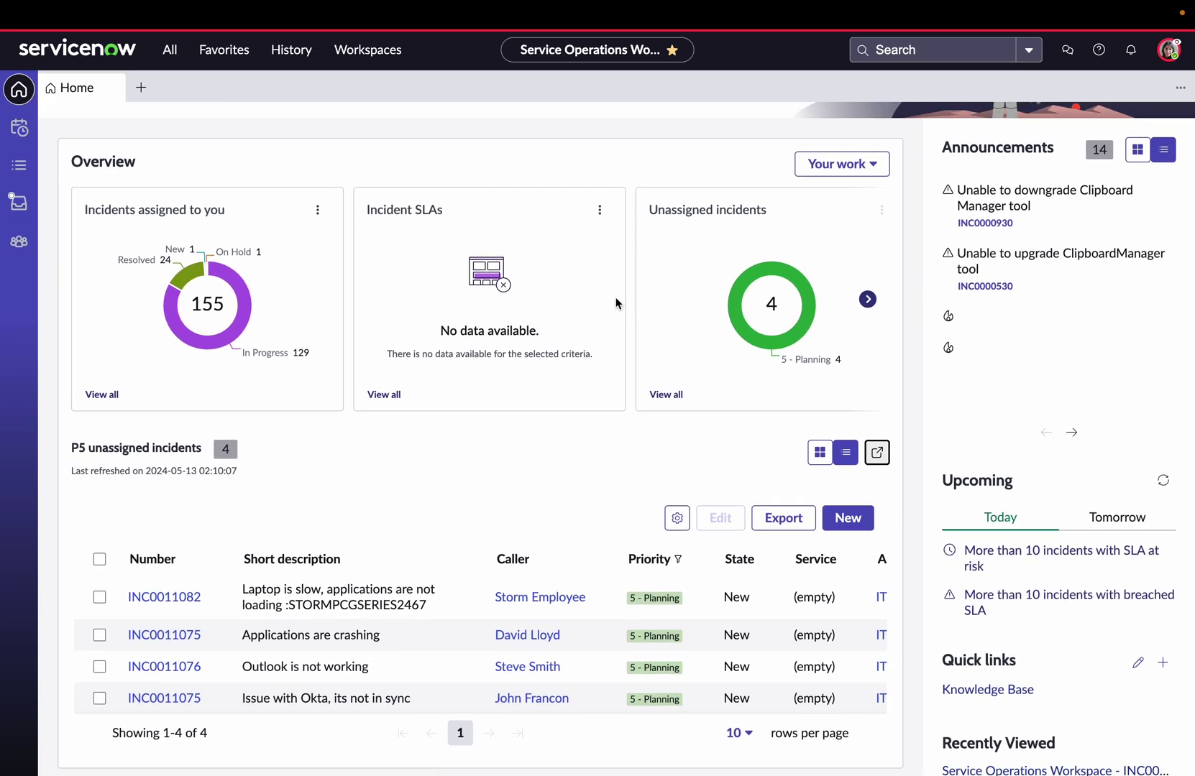
Open INC0011082, expand the caller's chat log, and review its Details and device utilization.
{"action": "left_click", "coordinate": [154, 597]}
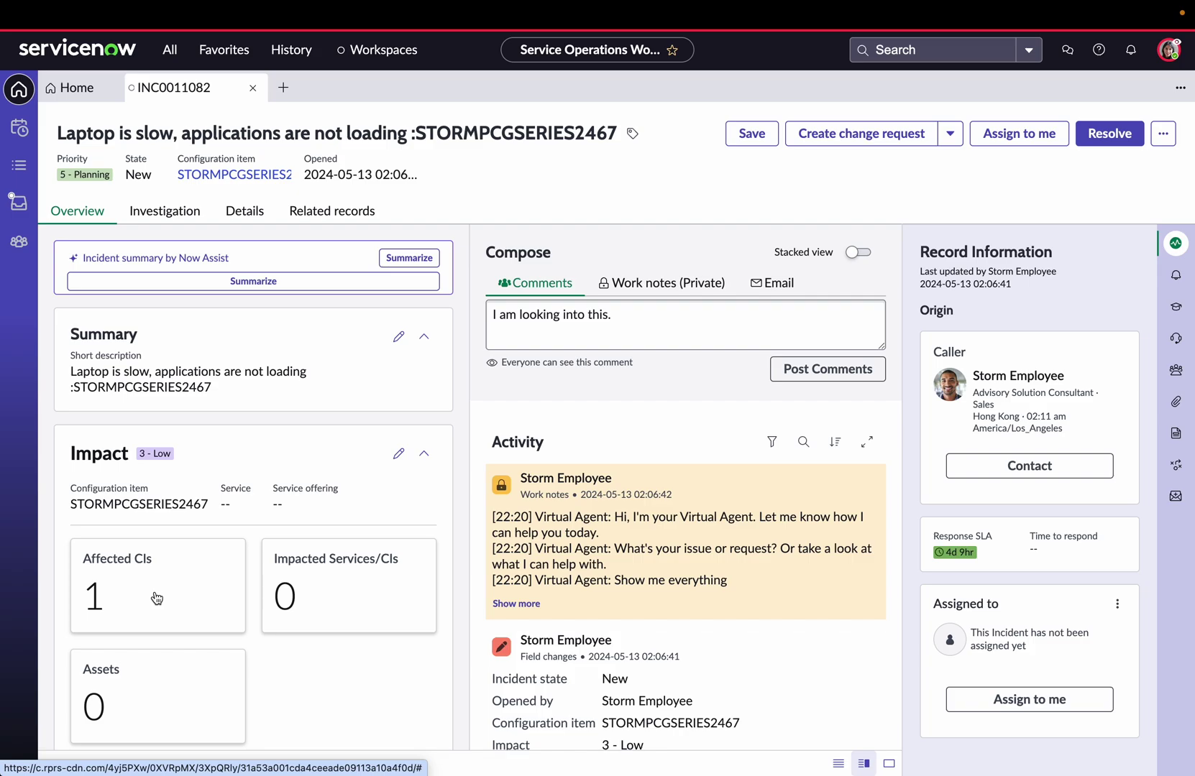
{"action": "left_click", "coordinate": [528, 604]}
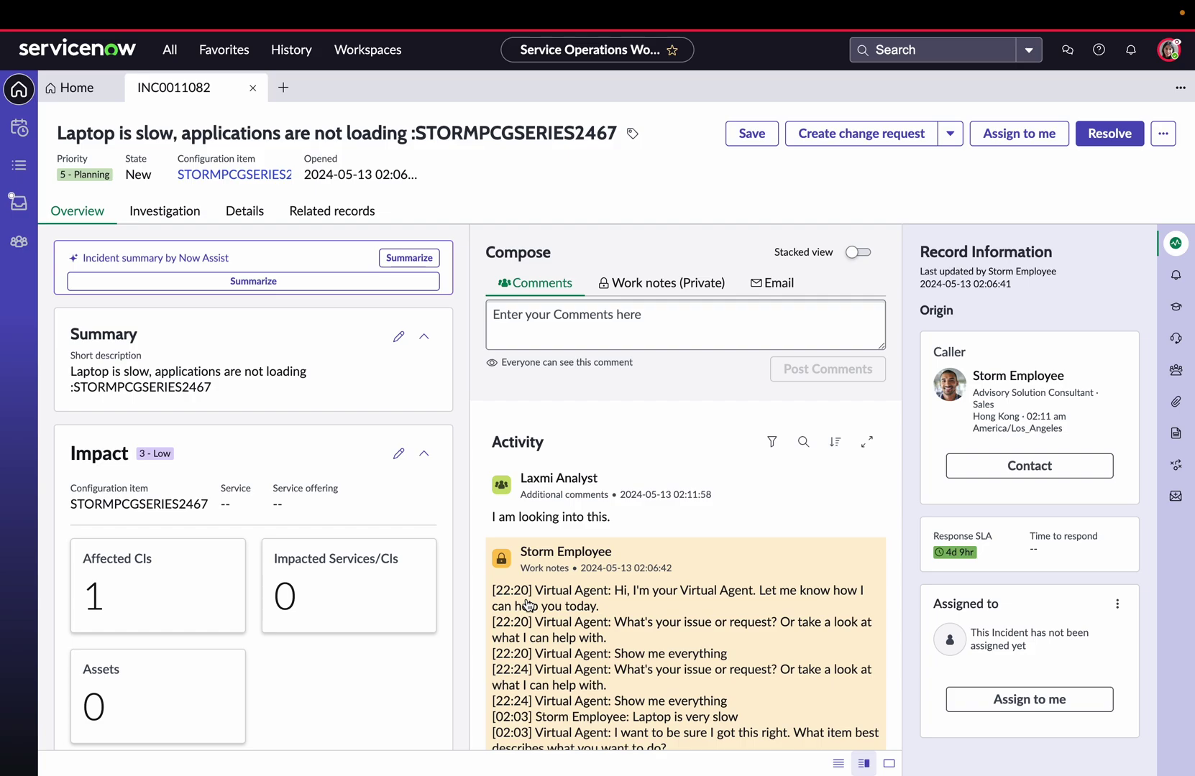
{"action": "left_click", "coordinate": [245, 219]}
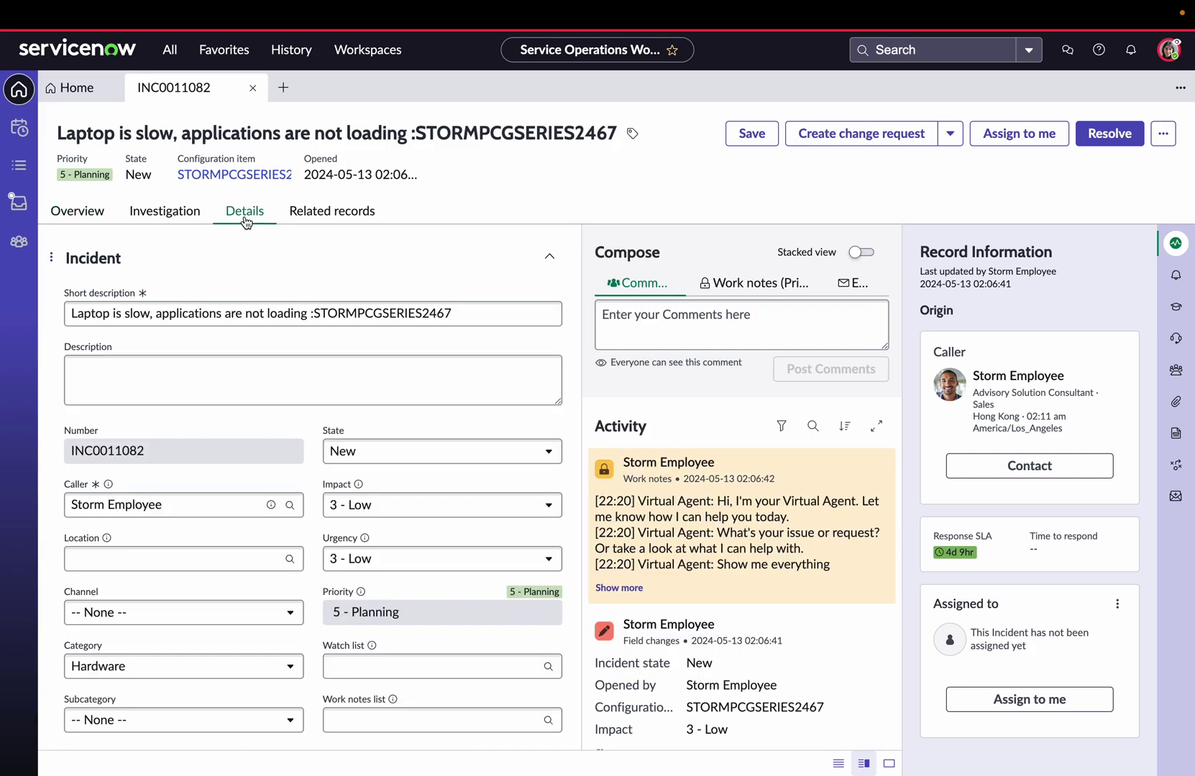
{"action": "left_click", "coordinate": [173, 220]}
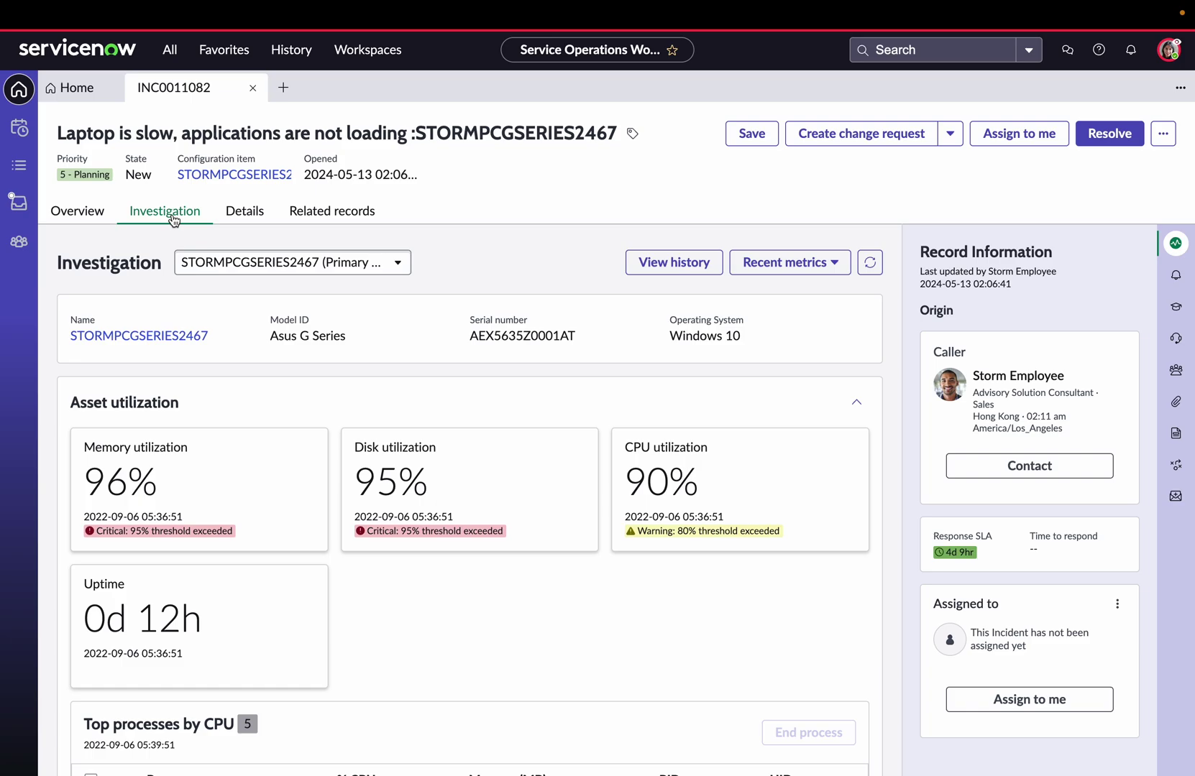
{"action": "left_click", "coordinate": [84, 215]}
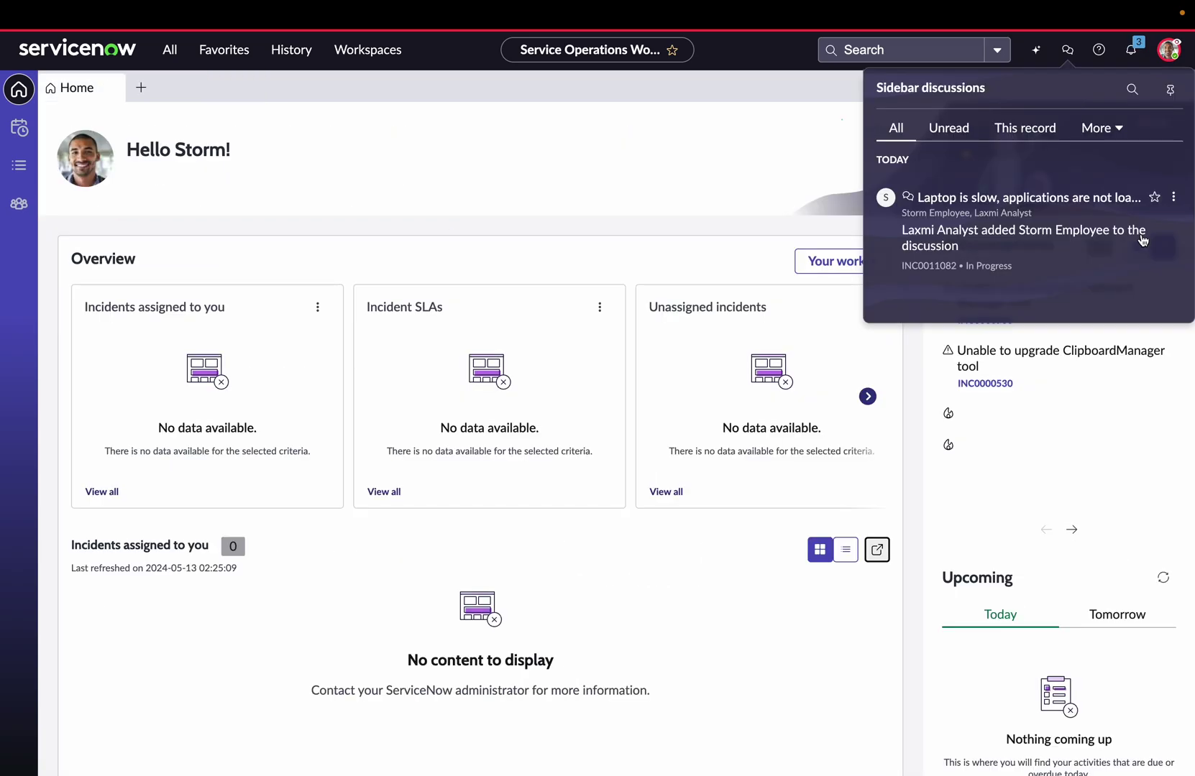
Send the employee's chat reply permitting the analyst to end the laptop's running processes.
{"action": "left_click", "coordinate": [1031, 199]}
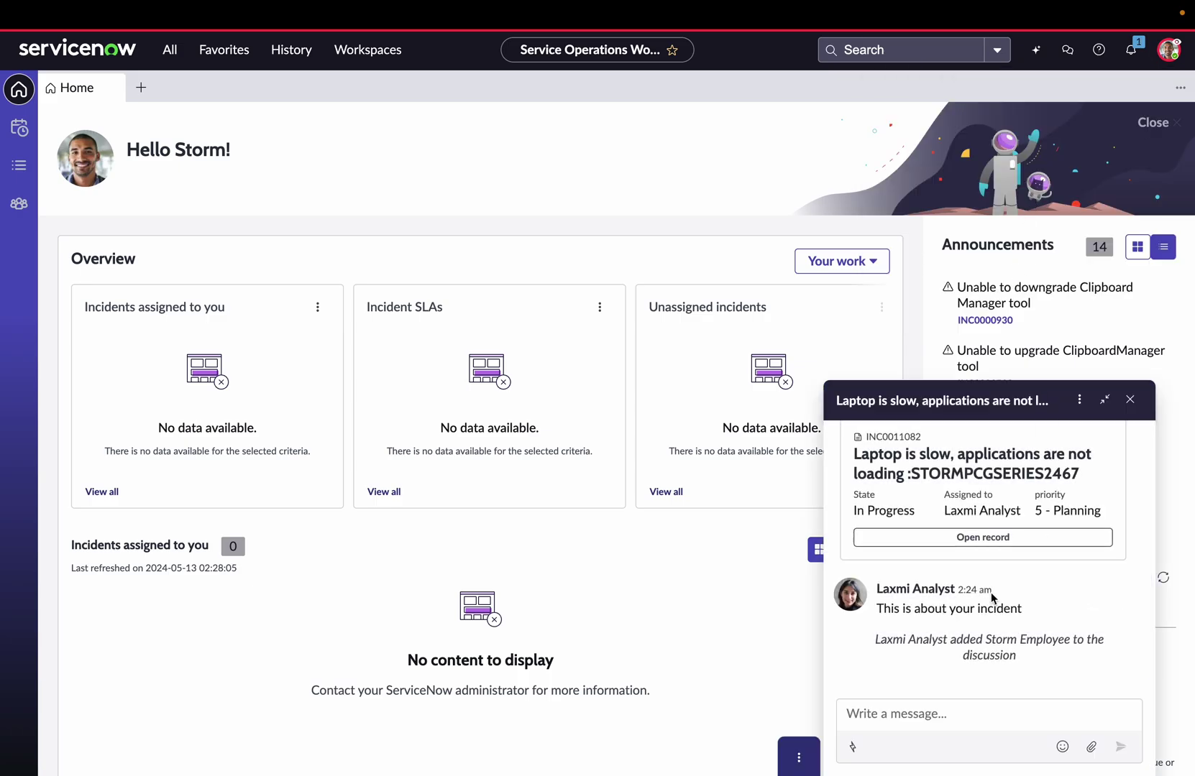
{"action": "left_click", "coordinate": [896, 709]}
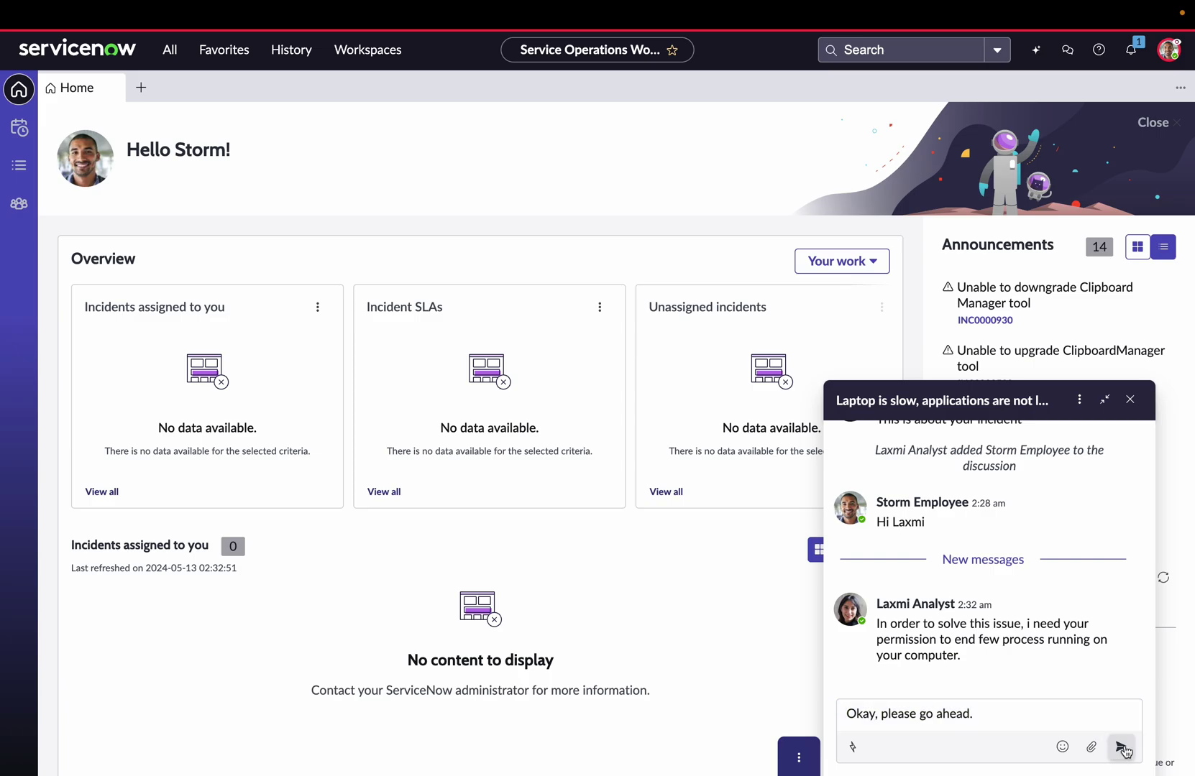
{"action": "left_click", "coordinate": [1121, 748]}
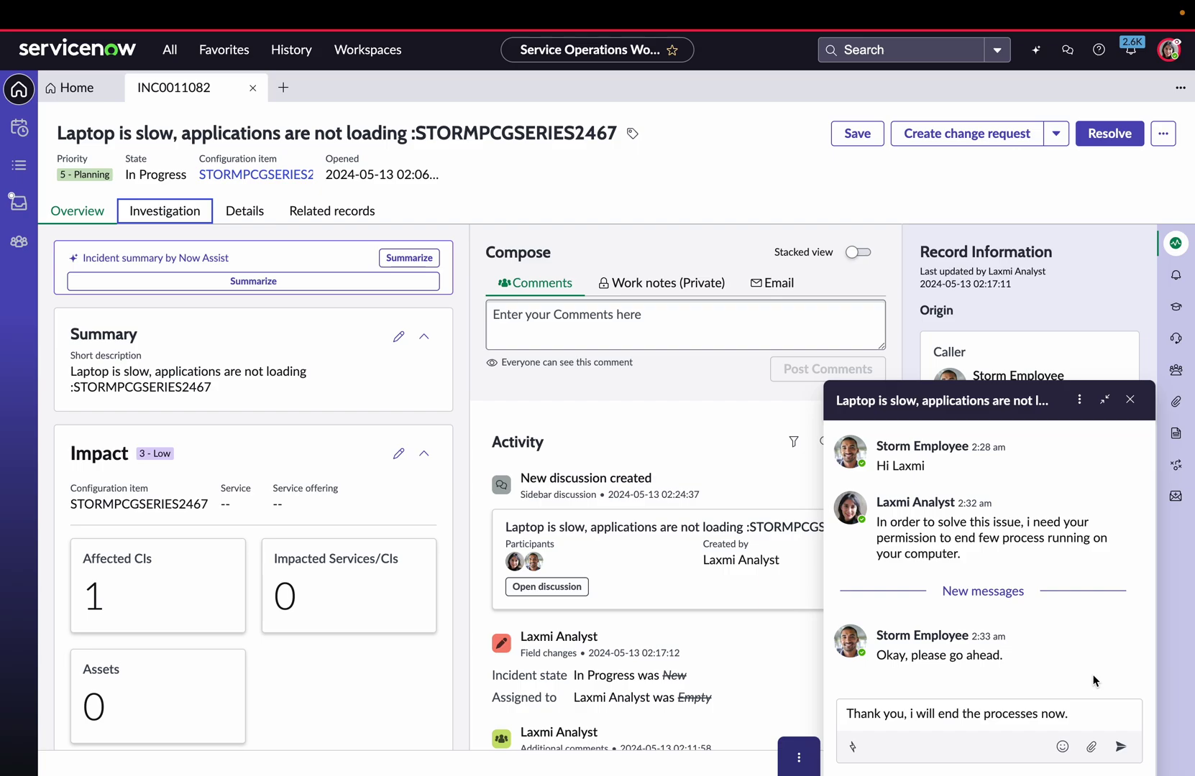
Reply that the processes will be ended and bring up the device Investigation view.
{"action": "left_click", "coordinate": [1122, 748]}
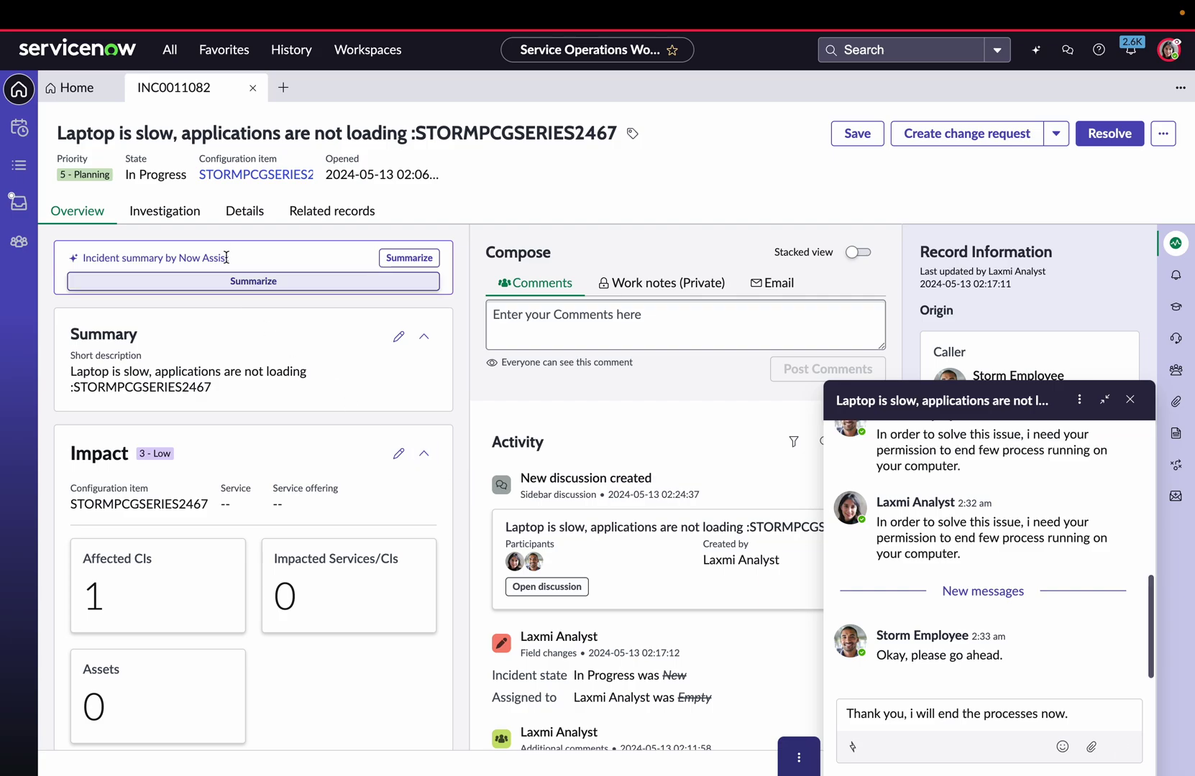
{"action": "left_click", "coordinate": [181, 217]}
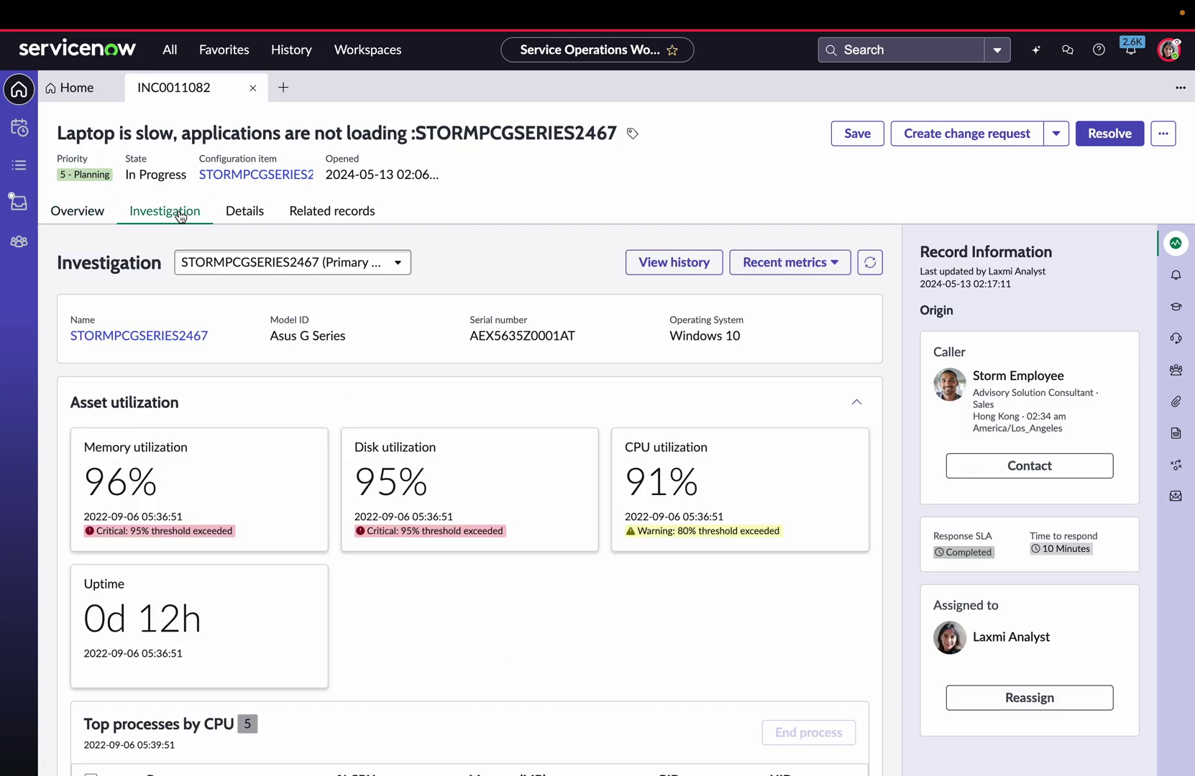
{"action": "scroll", "coordinate": [352, 503], "scroll_direction": "down", "scroll_amount": 3}
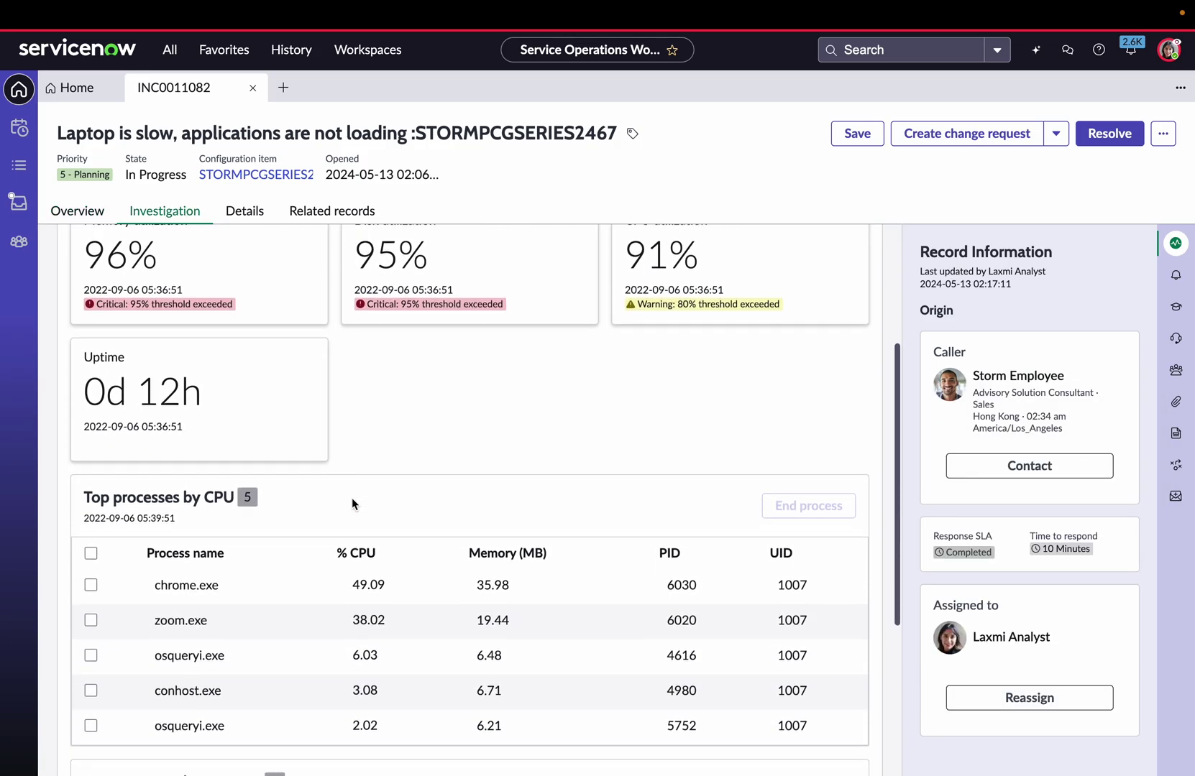
Select chrome.exe under Top processes by CPU and start the End process - Device action.
{"action": "left_click", "coordinate": [91, 585]}
{"action": "scroll", "coordinate": [180, 588], "scroll_direction": "down", "scroll_amount": 2}
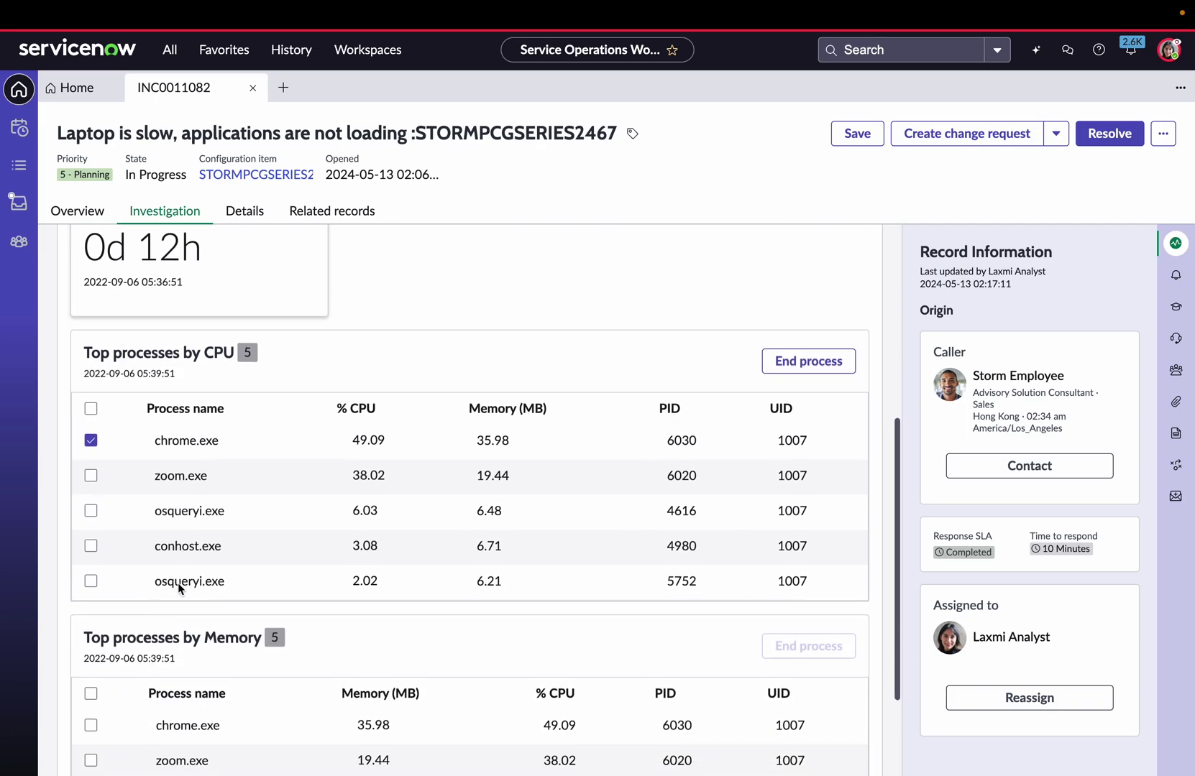
{"action": "scroll", "coordinate": [179, 588], "scroll_direction": "down", "scroll_amount": 1}
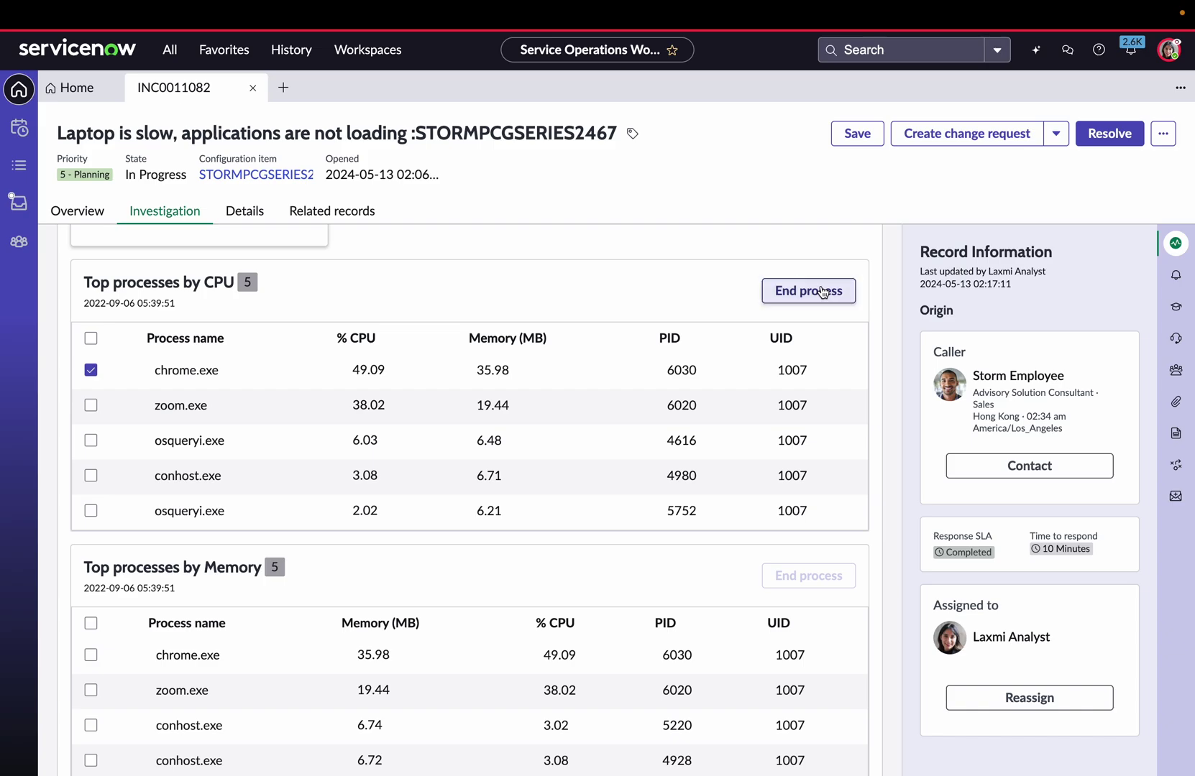
{"action": "left_click", "coordinate": [822, 292]}
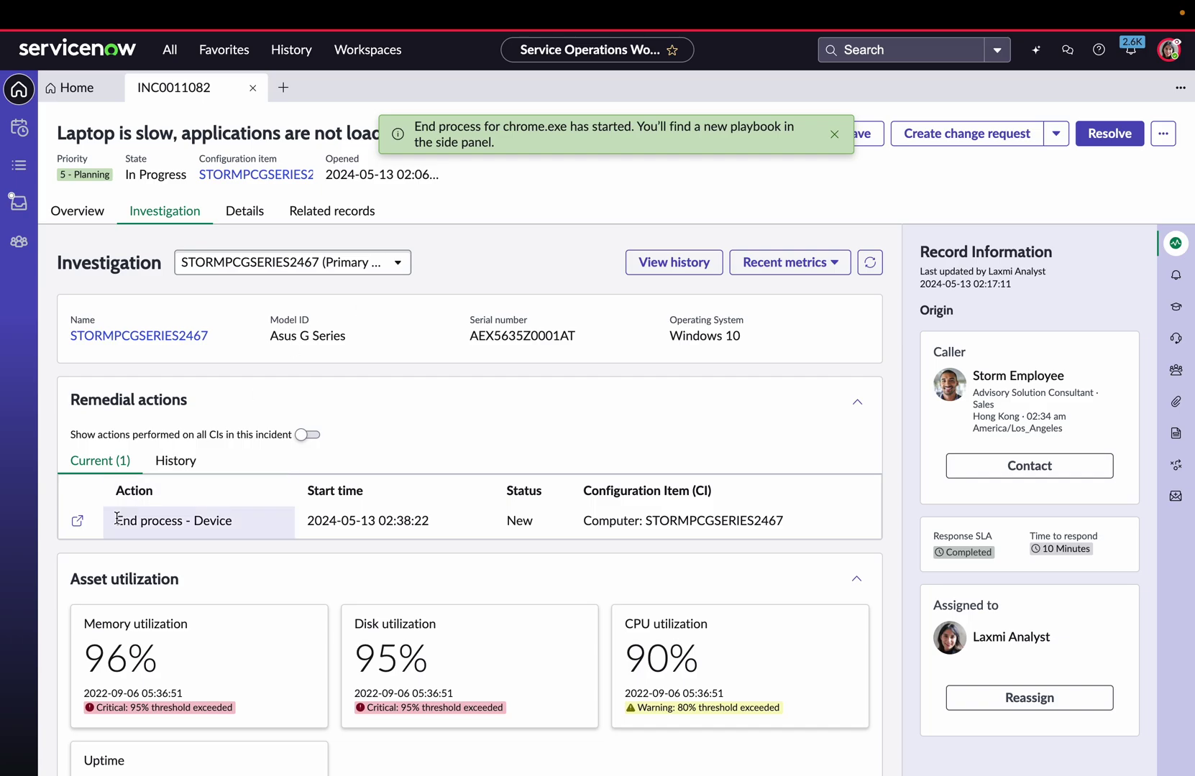
{"action": "left_click", "coordinate": [76, 523]}
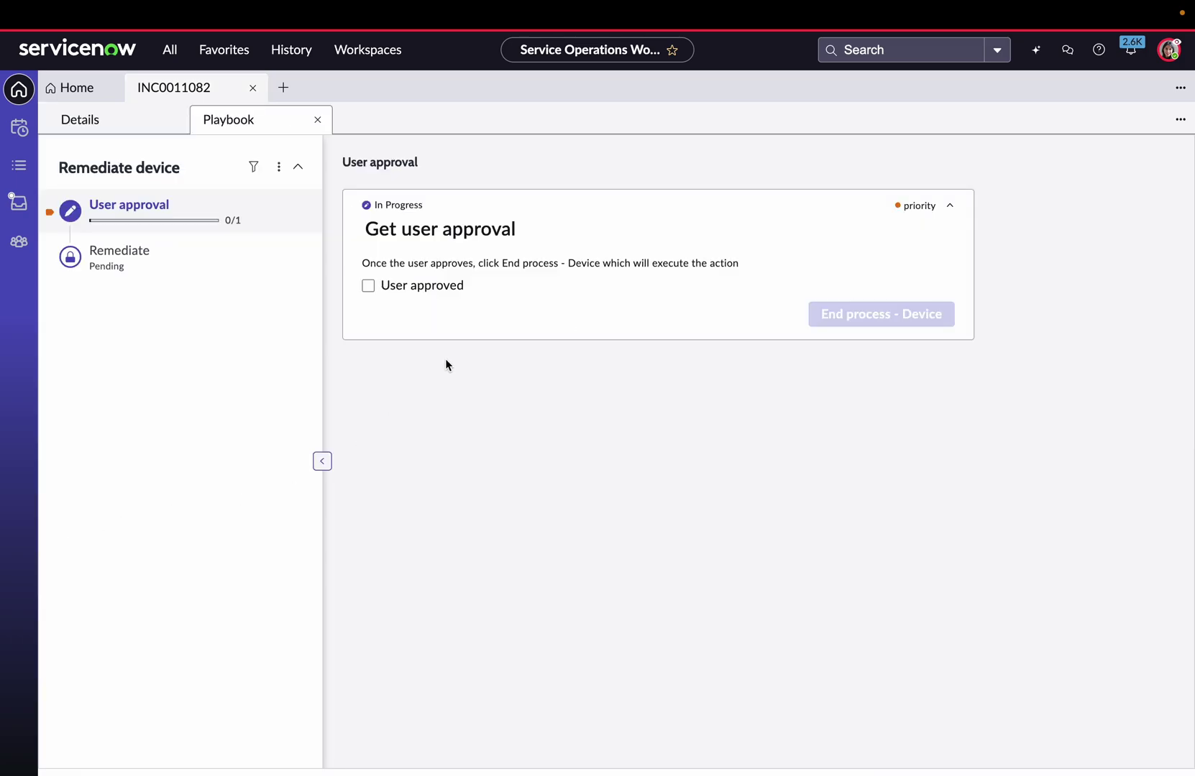
Mark the End process - Device playbook user-approved, run it, then reopen the incident's chat.
{"action": "left_click", "coordinate": [367, 286]}
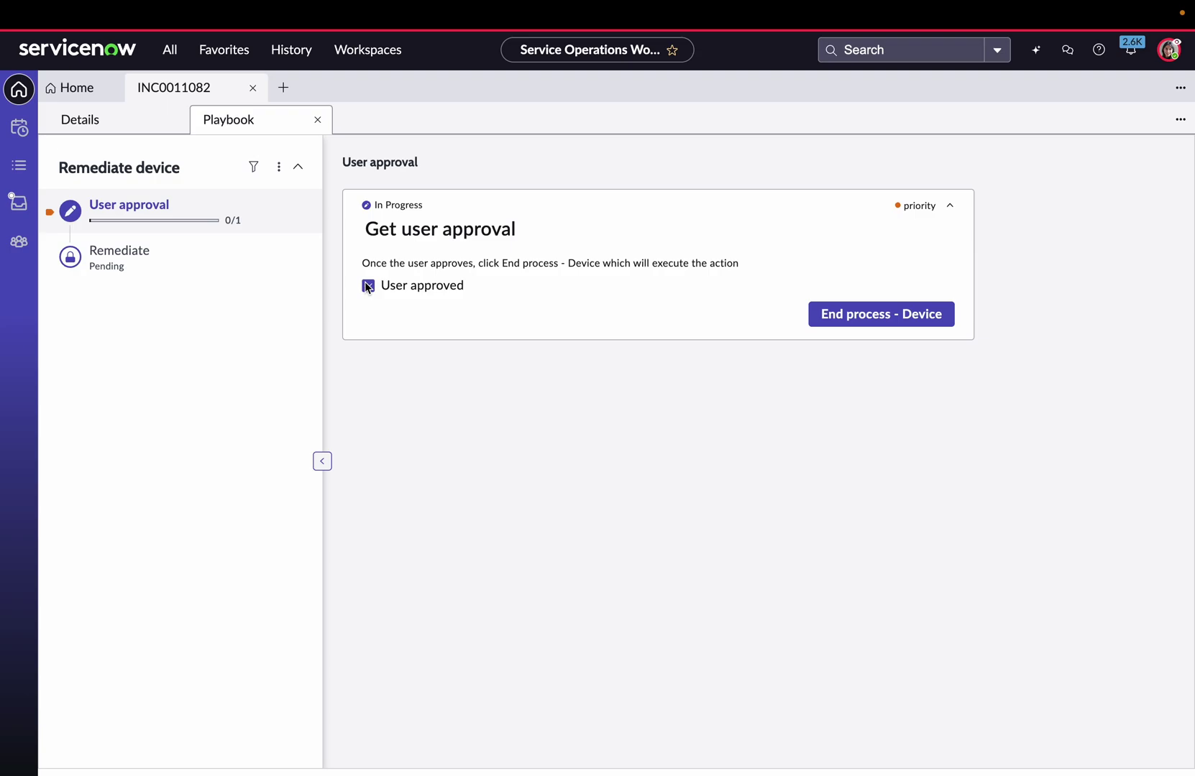
{"action": "left_click", "coordinate": [858, 316]}
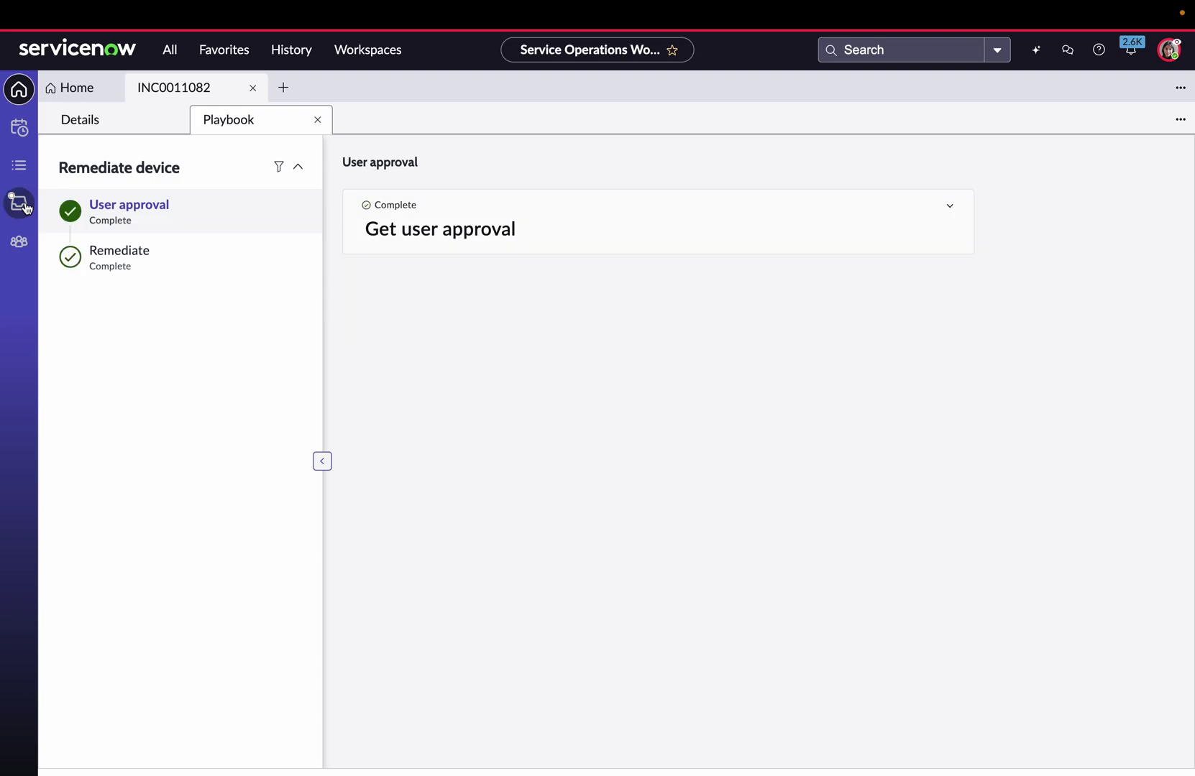
{"action": "left_click", "coordinate": [84, 131]}
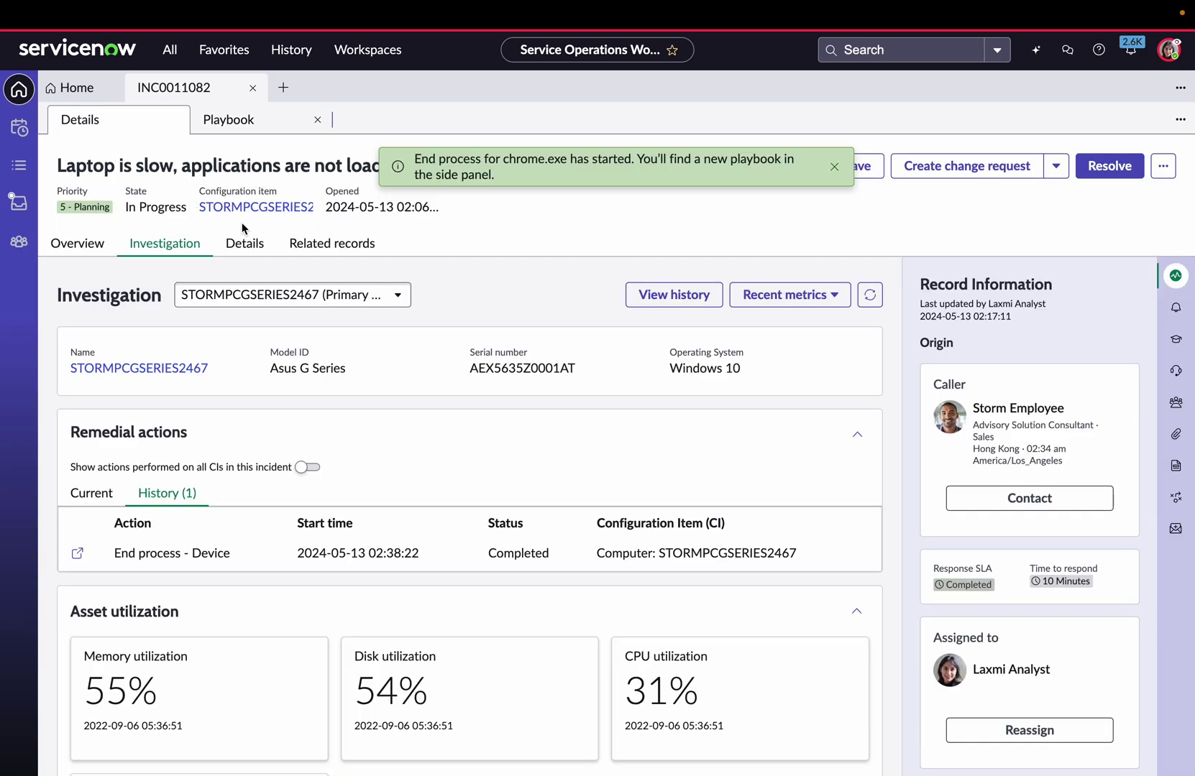
{"action": "left_click", "coordinate": [1177, 402]}
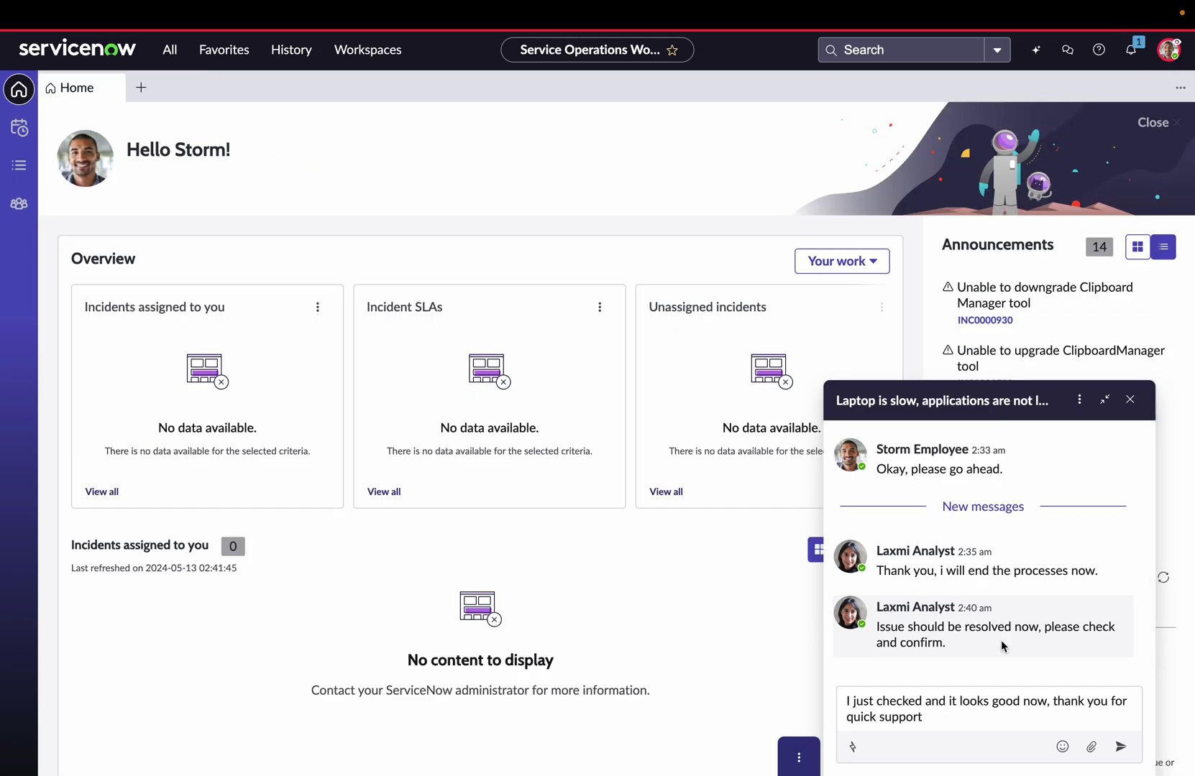
Send the employee's 'it works now' confirmation and post the comment that ending processes solved it.
{"action": "left_click", "coordinate": [1121, 748]}
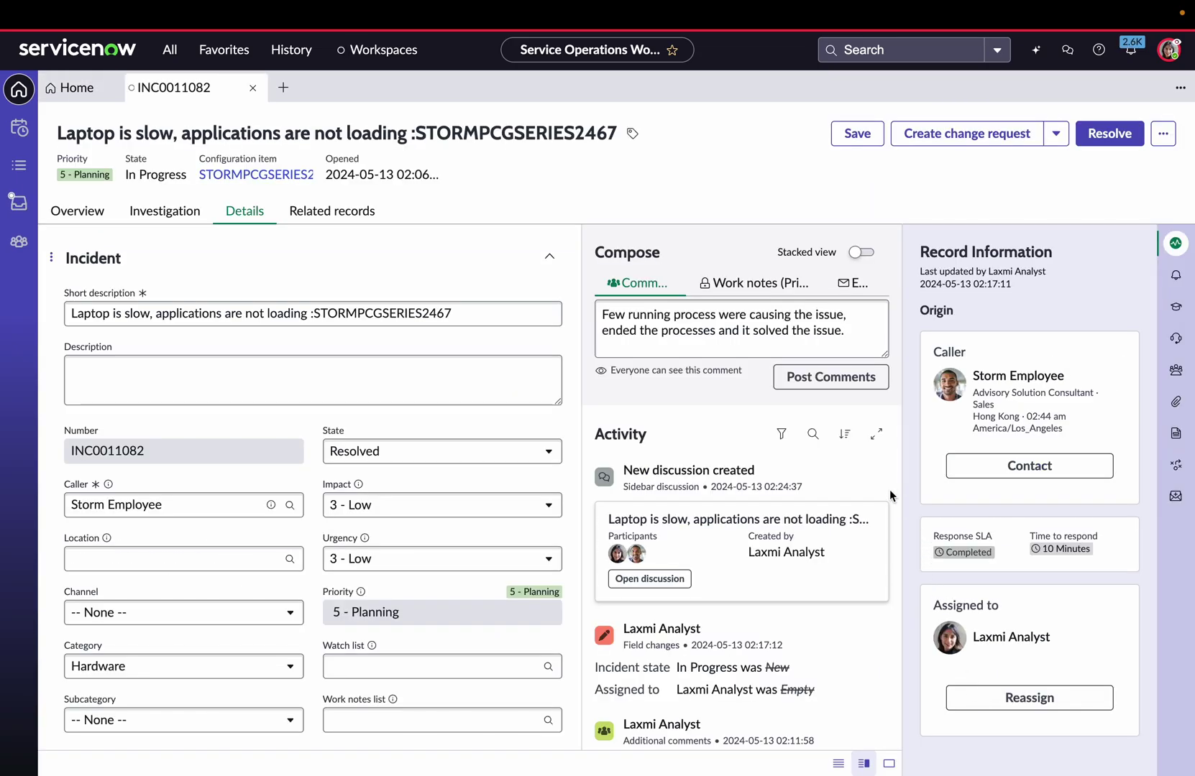
{"action": "left_click", "coordinate": [832, 388]}
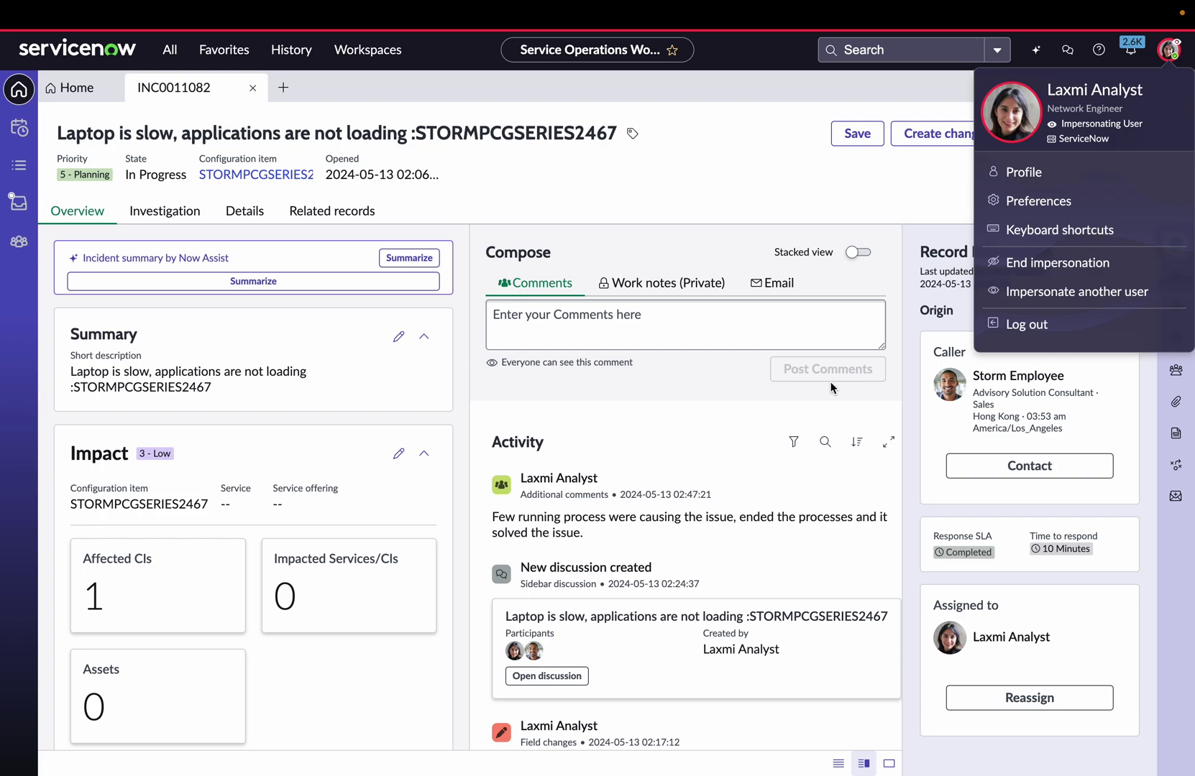
Impersonate another user, searching for them by name and confirming the selection.
{"action": "left_click", "coordinate": [1071, 292]}
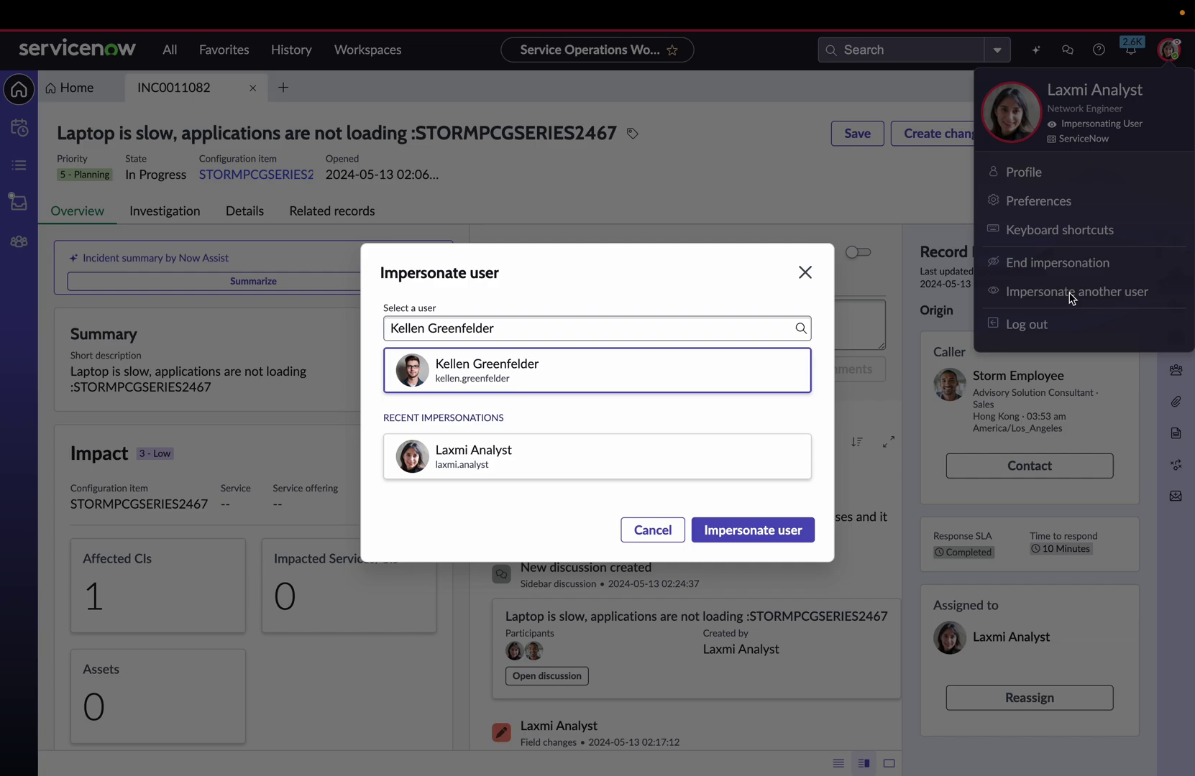
{"action": "left_click", "coordinate": [639, 373]}
{"action": "left_click", "coordinate": [765, 530]}
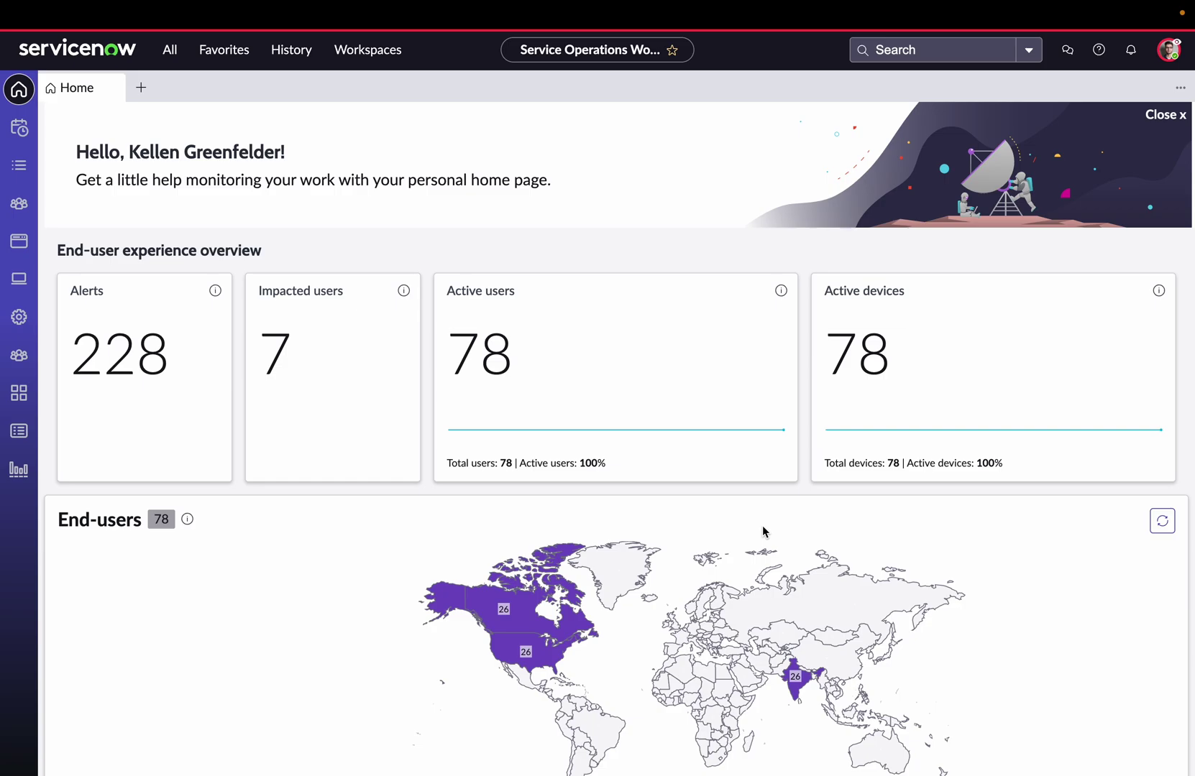
Review the end-user experience overview on the home page, then go to DEX Administration.
{"action": "scroll", "coordinate": [763, 532], "scroll_direction": "down", "scroll_amount": 2}
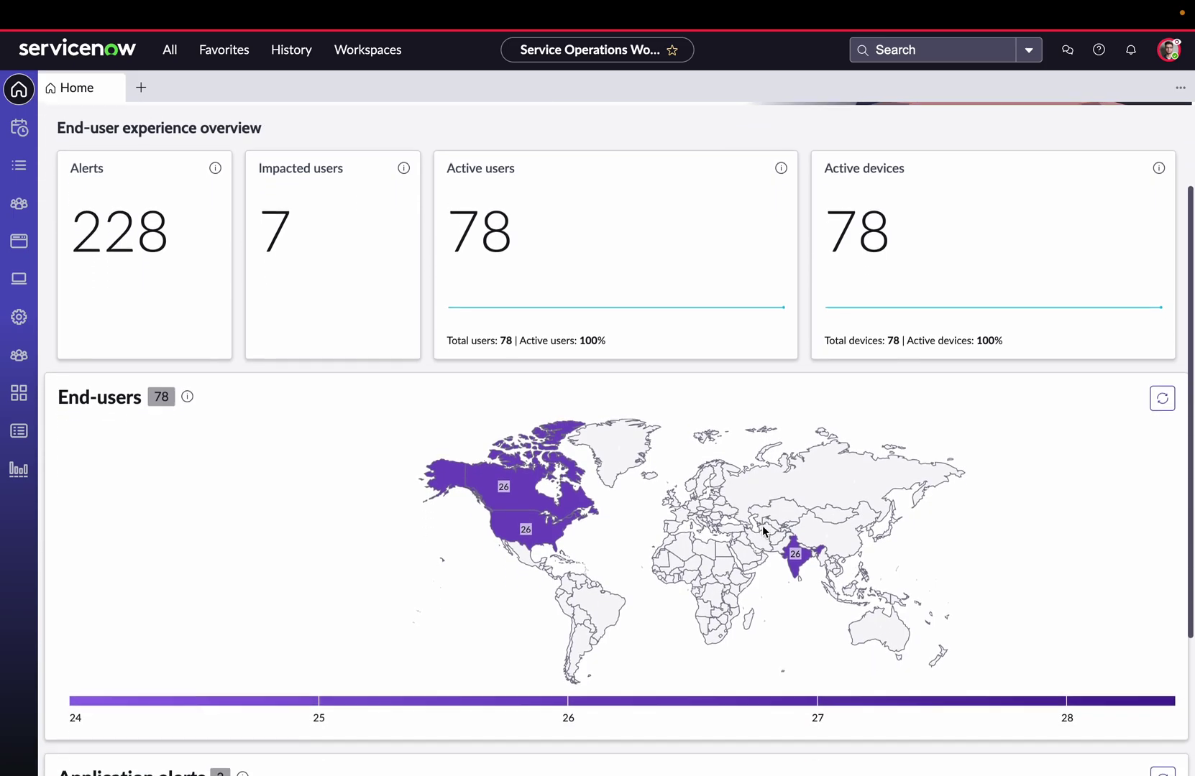
{"action": "scroll", "coordinate": [763, 532], "scroll_direction": "down", "scroll_amount": 2}
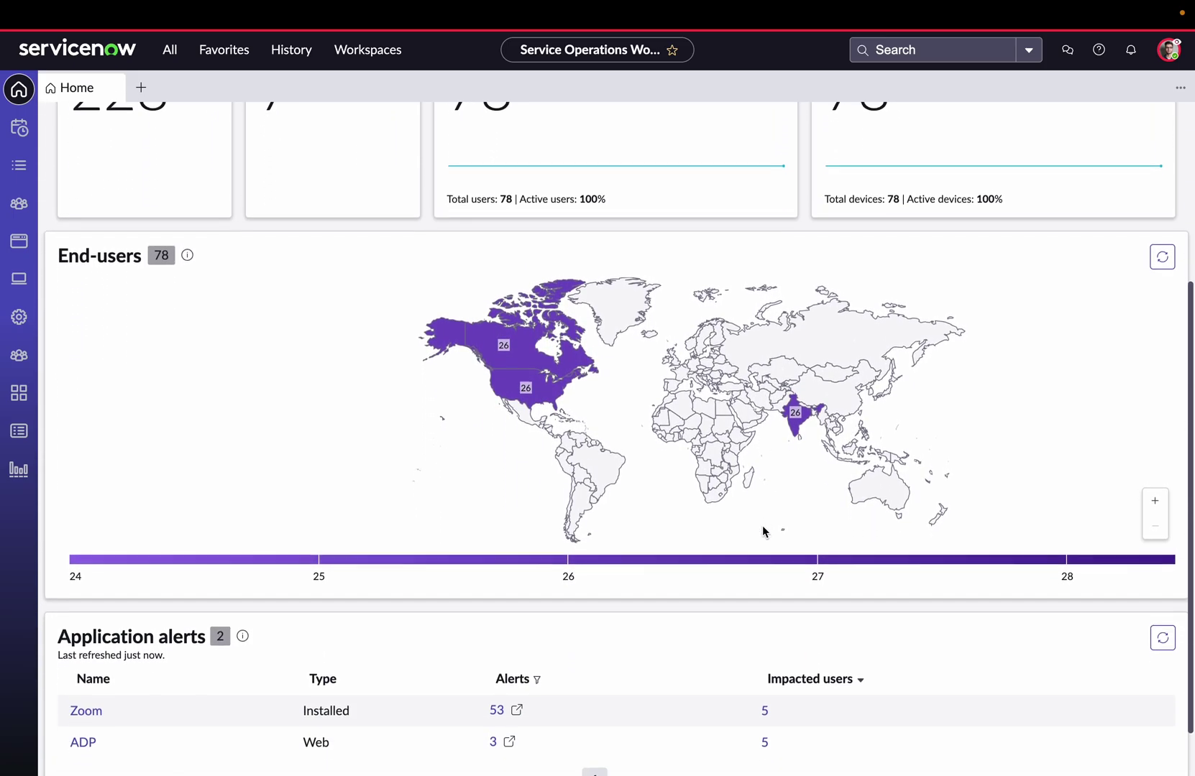
{"action": "scroll", "coordinate": [762, 531], "scroll_direction": "up", "scroll_amount": 3}
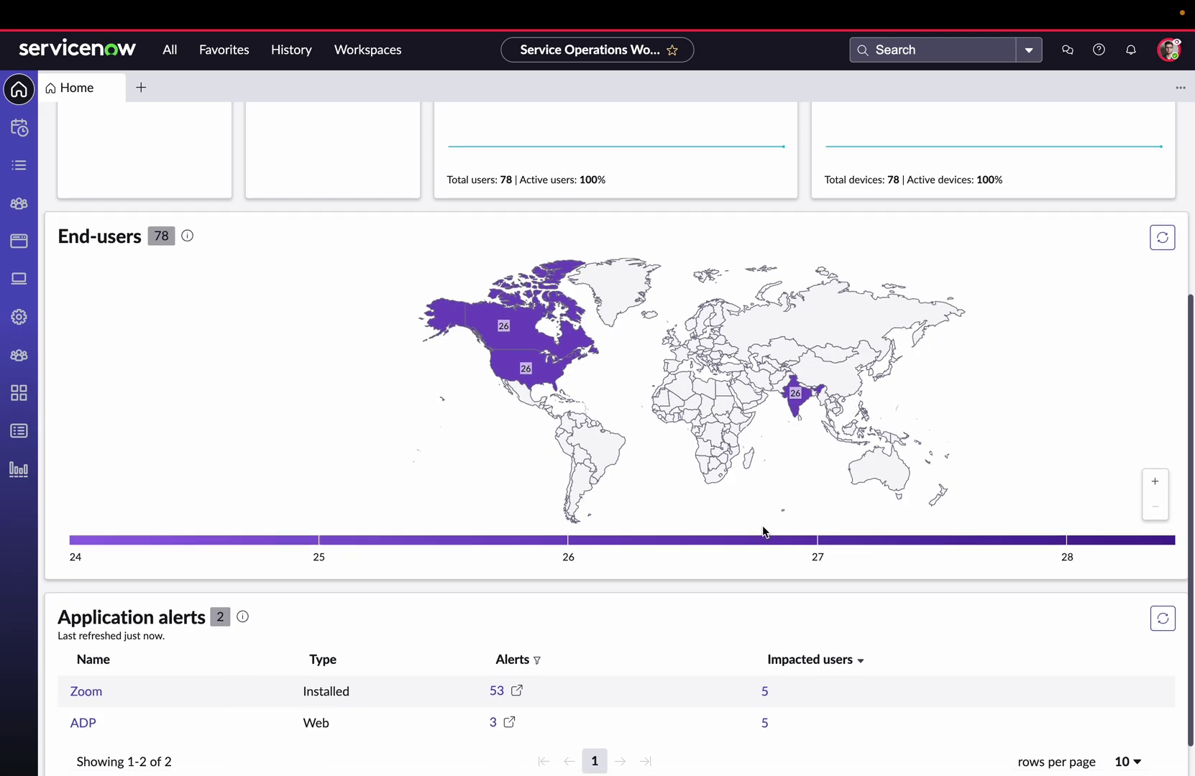
{"action": "scroll", "coordinate": [762, 525], "scroll_direction": "up", "scroll_amount": 2}
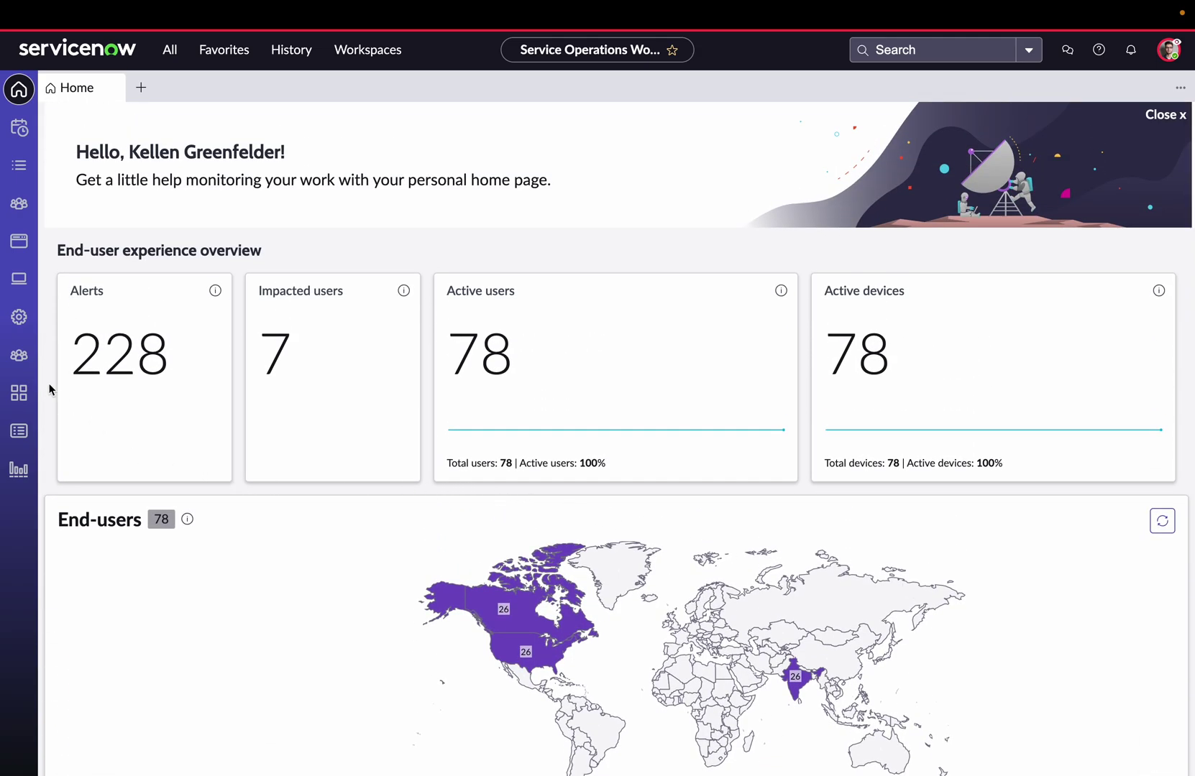
{"action": "left_click", "coordinate": [13, 323]}
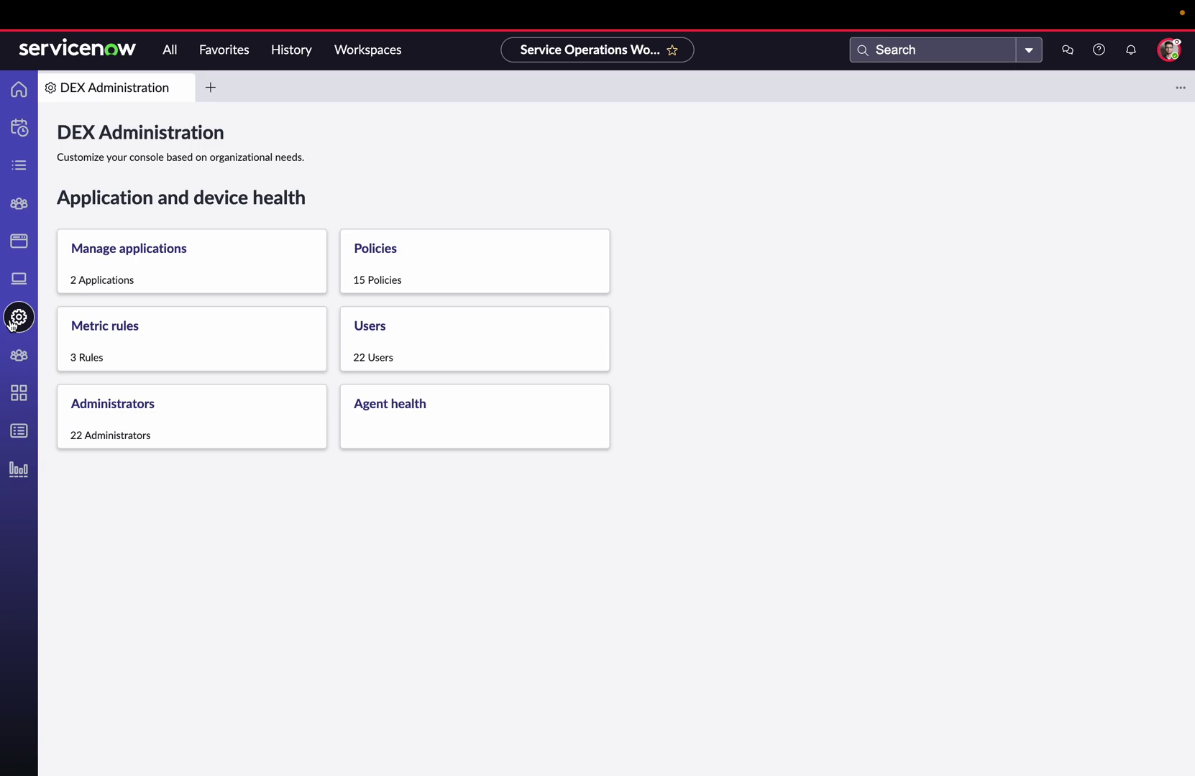
Switch on monitoring for the Miro application and save it.
{"action": "left_click", "coordinate": [133, 256]}
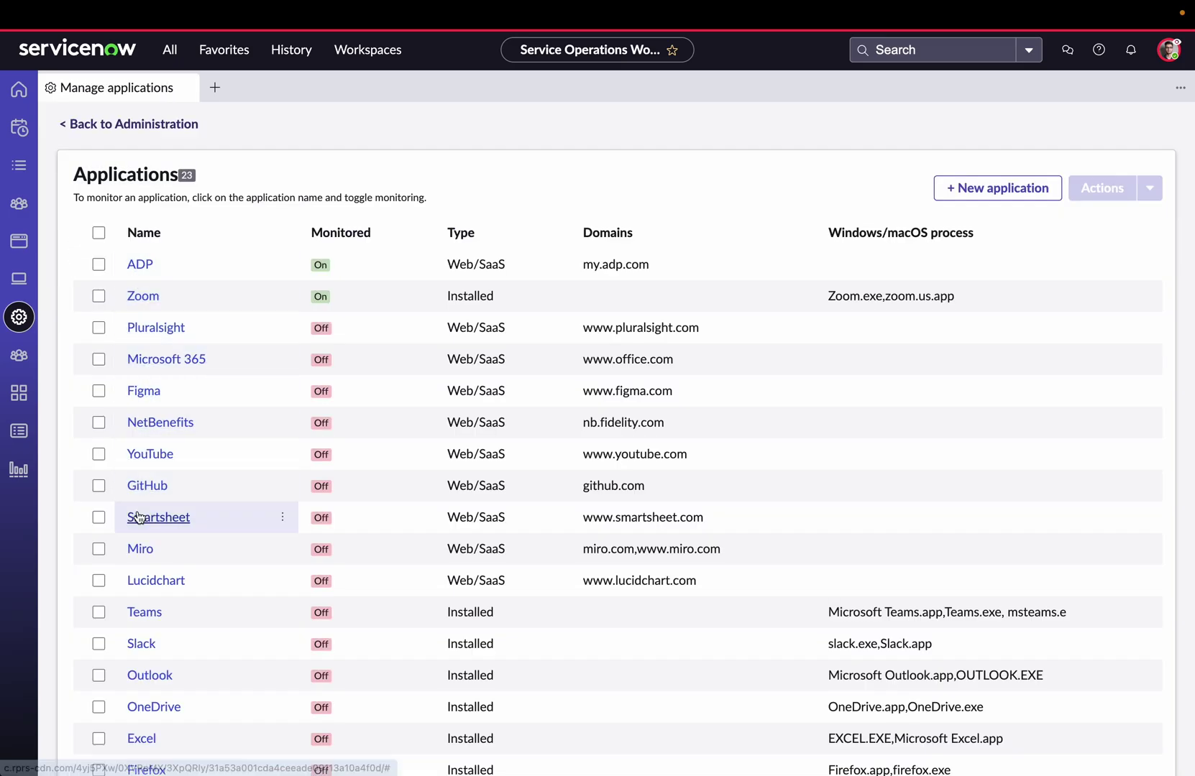
{"action": "left_click", "coordinate": [141, 549]}
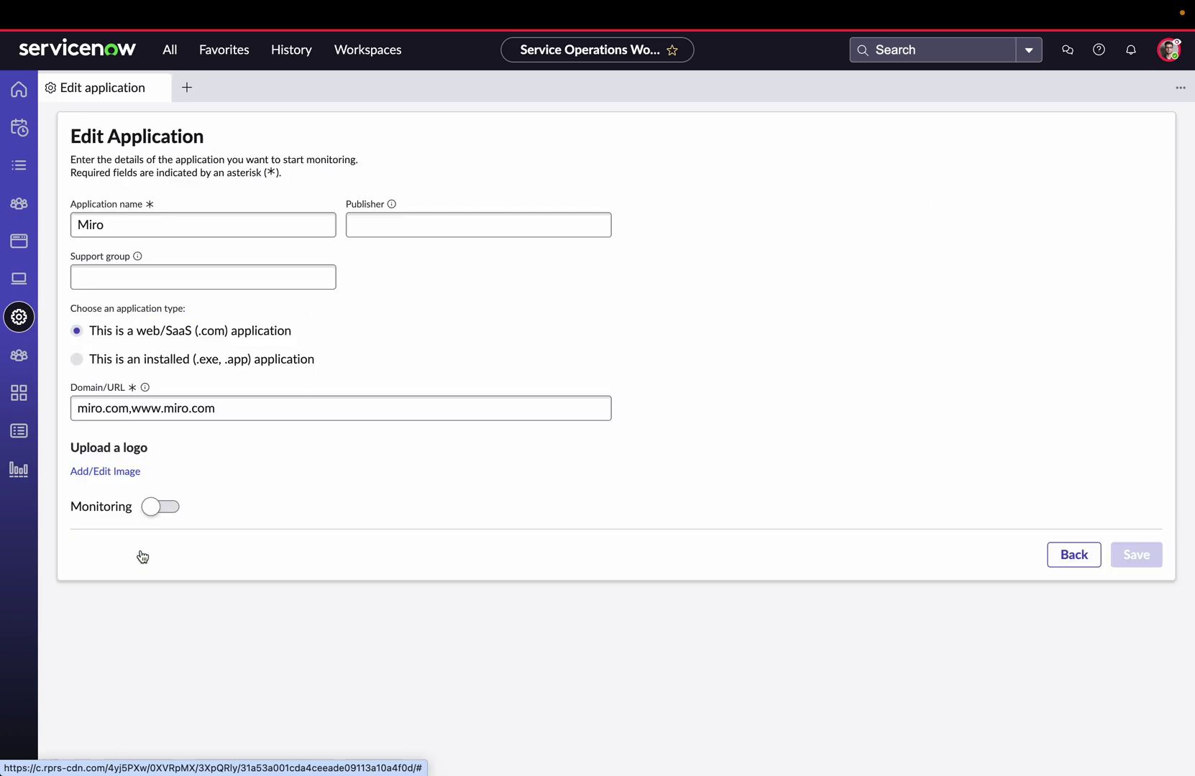
{"action": "left_click", "coordinate": [149, 512]}
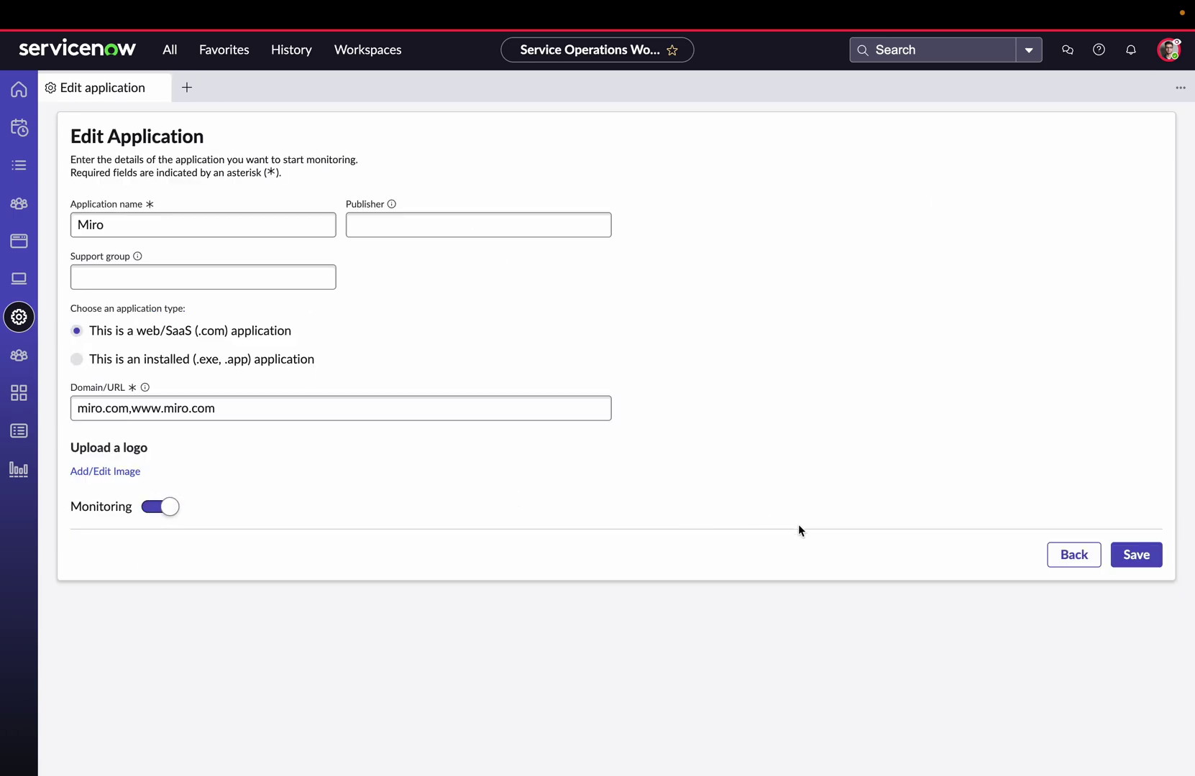
{"action": "left_click", "coordinate": [1134, 553]}
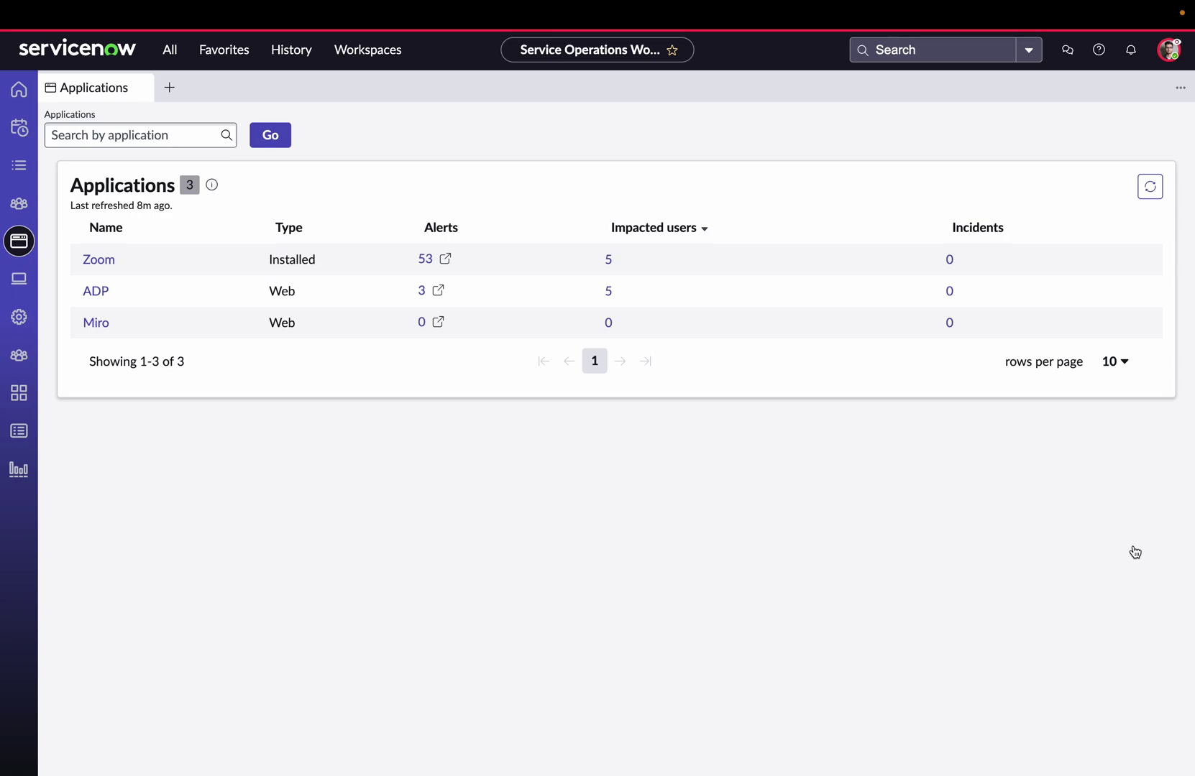
{"action": "left_click", "coordinate": [100, 260]}
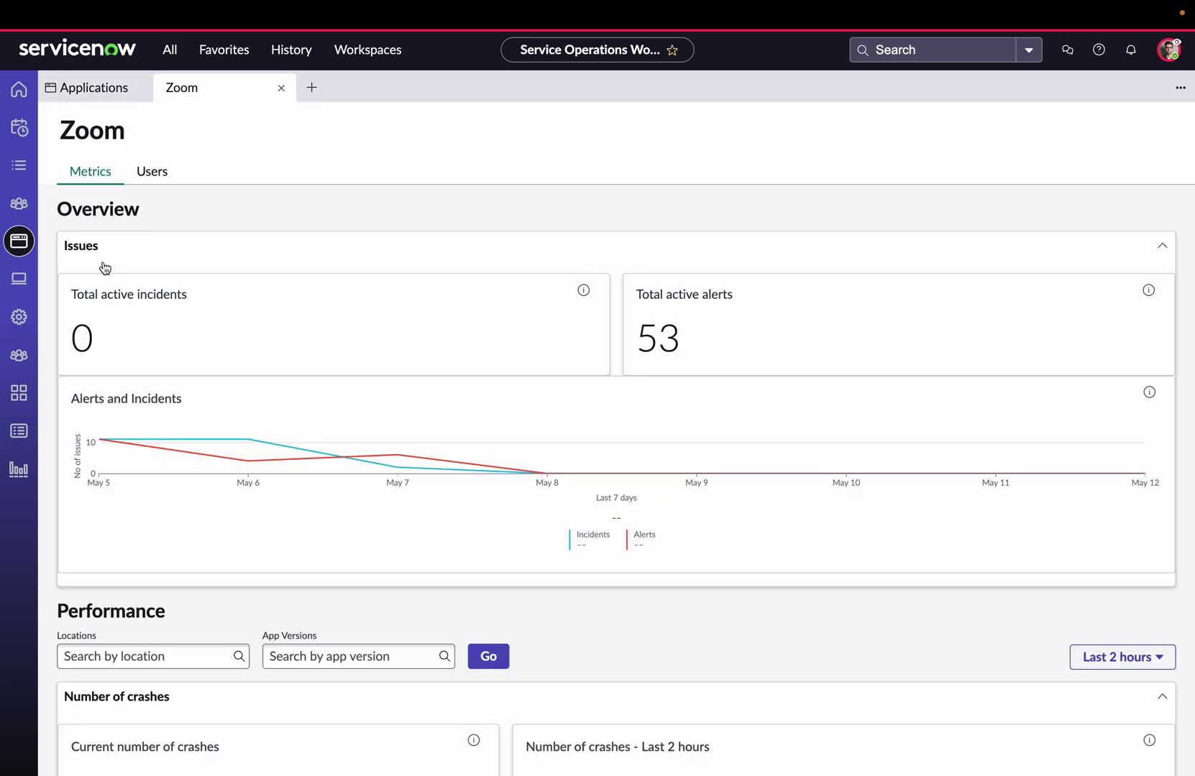
{"action": "scroll", "coordinate": [104, 267], "scroll_direction": "down", "scroll_amount": 4}
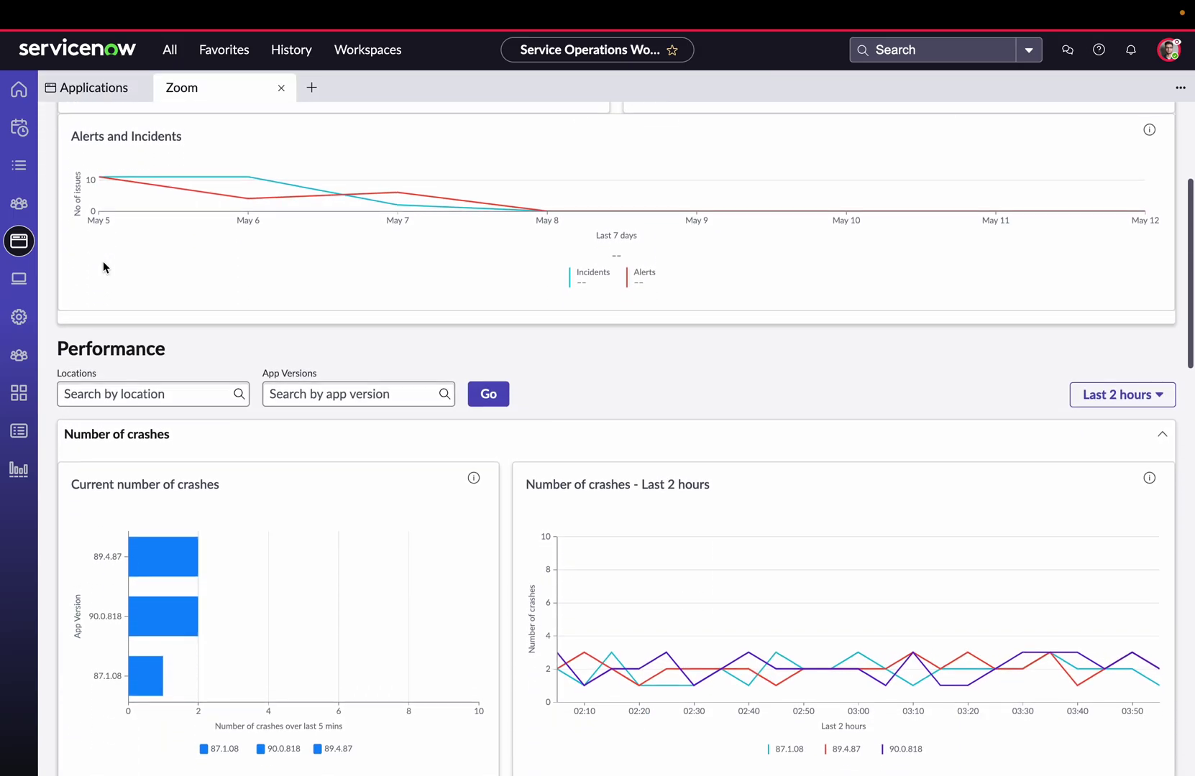
{"action": "scroll", "coordinate": [103, 268], "scroll_direction": "down", "scroll_amount": 2}
{"action": "scroll", "coordinate": [103, 268], "scroll_direction": "up", "scroll_amount": 6}
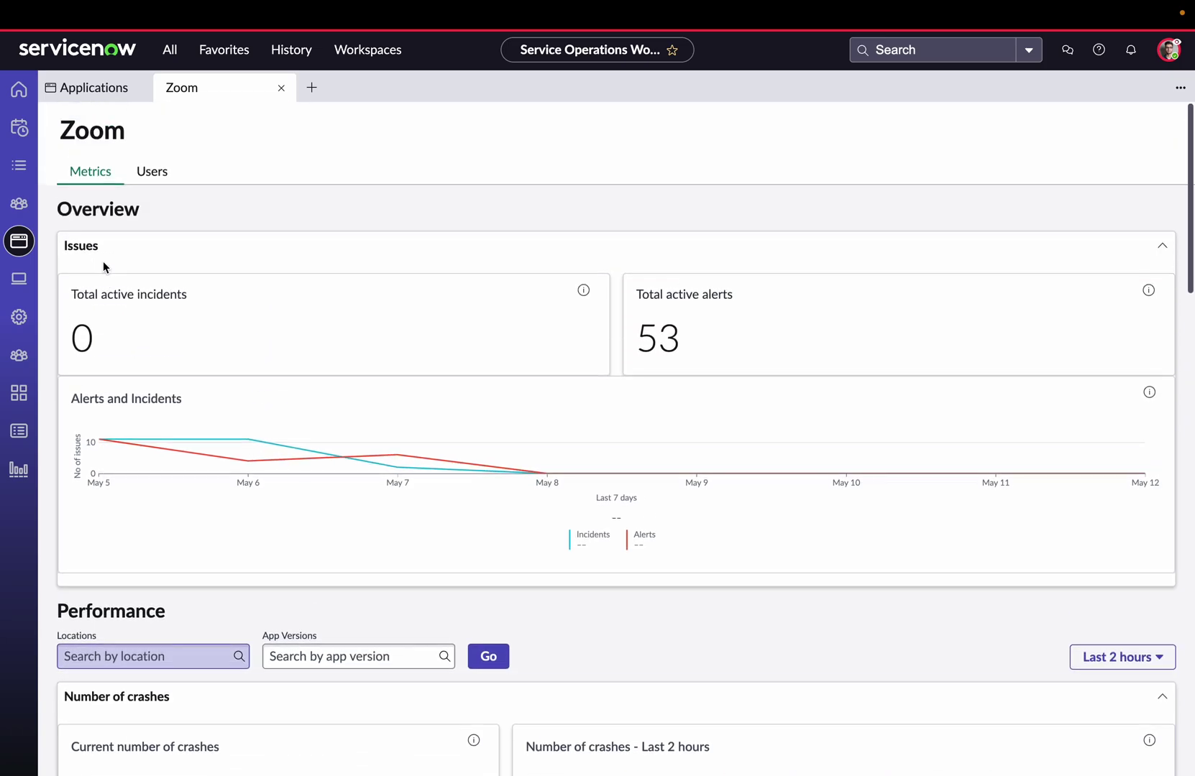
{"action": "left_click", "coordinate": [160, 179]}
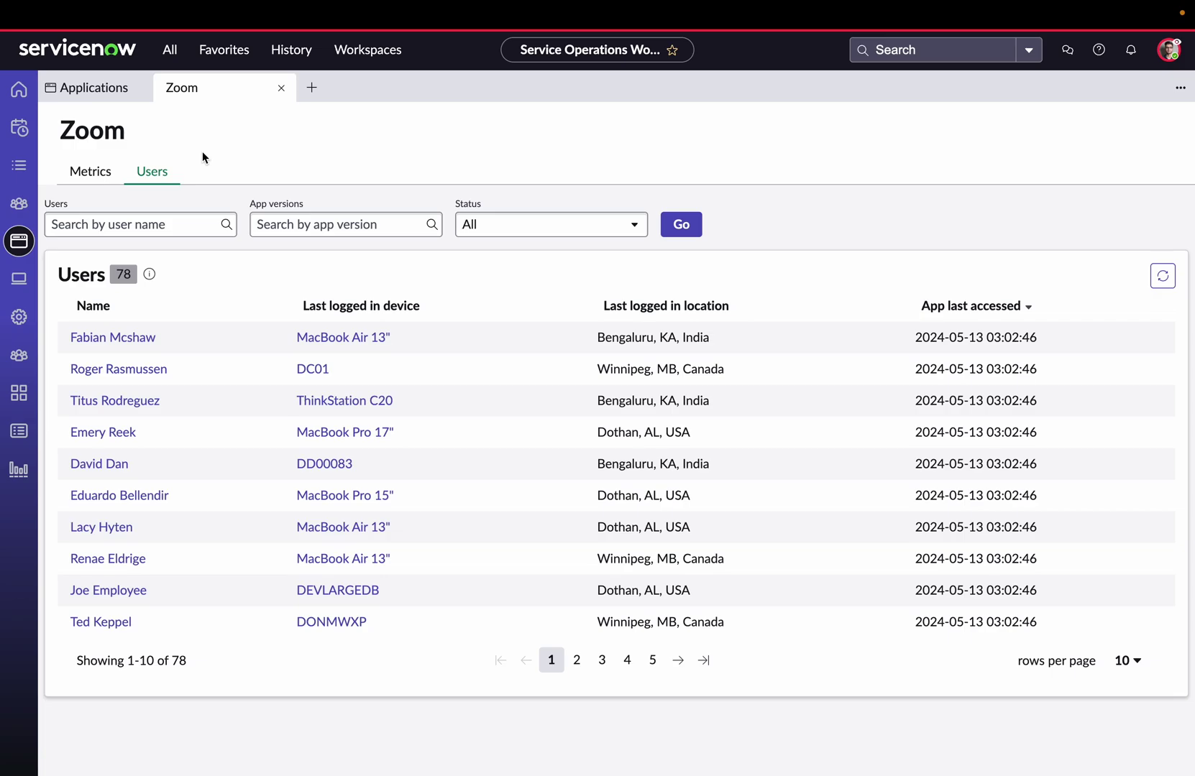
{"action": "left_click", "coordinate": [105, 96]}
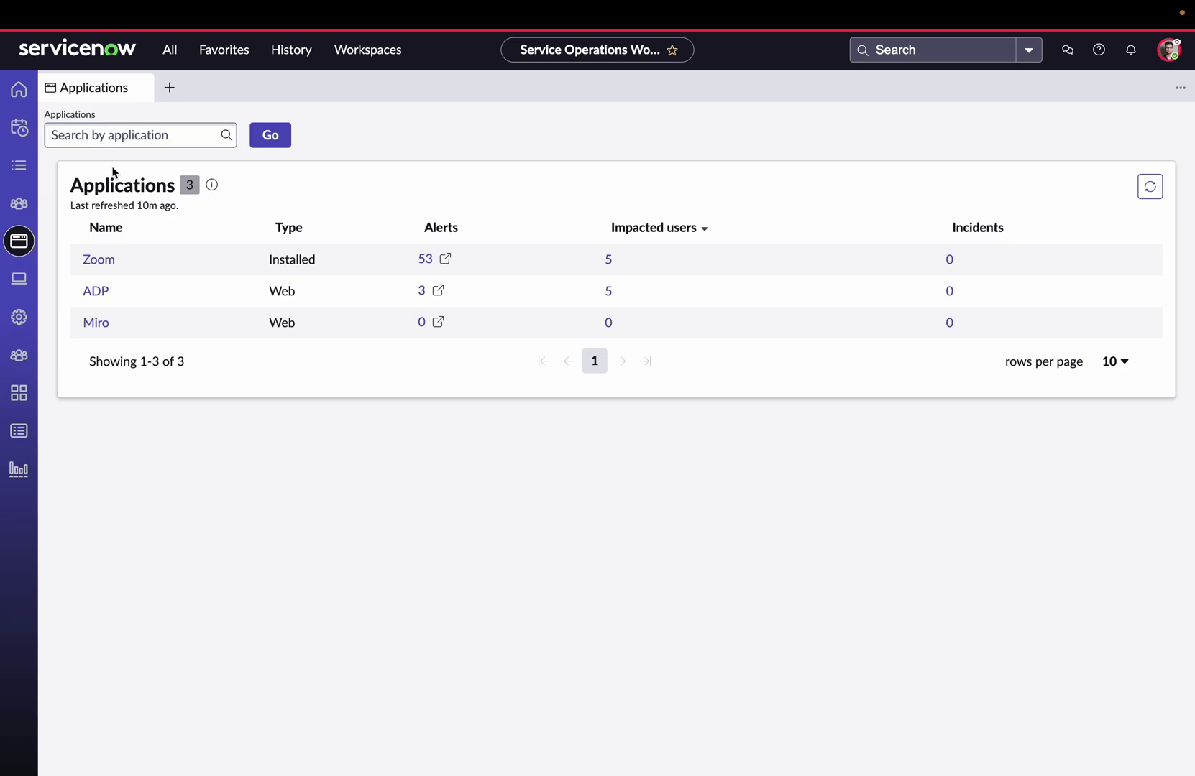
Open ADP from the Applications list, check its Users, then review its Trends charts.
{"action": "left_click", "coordinate": [103, 294]}
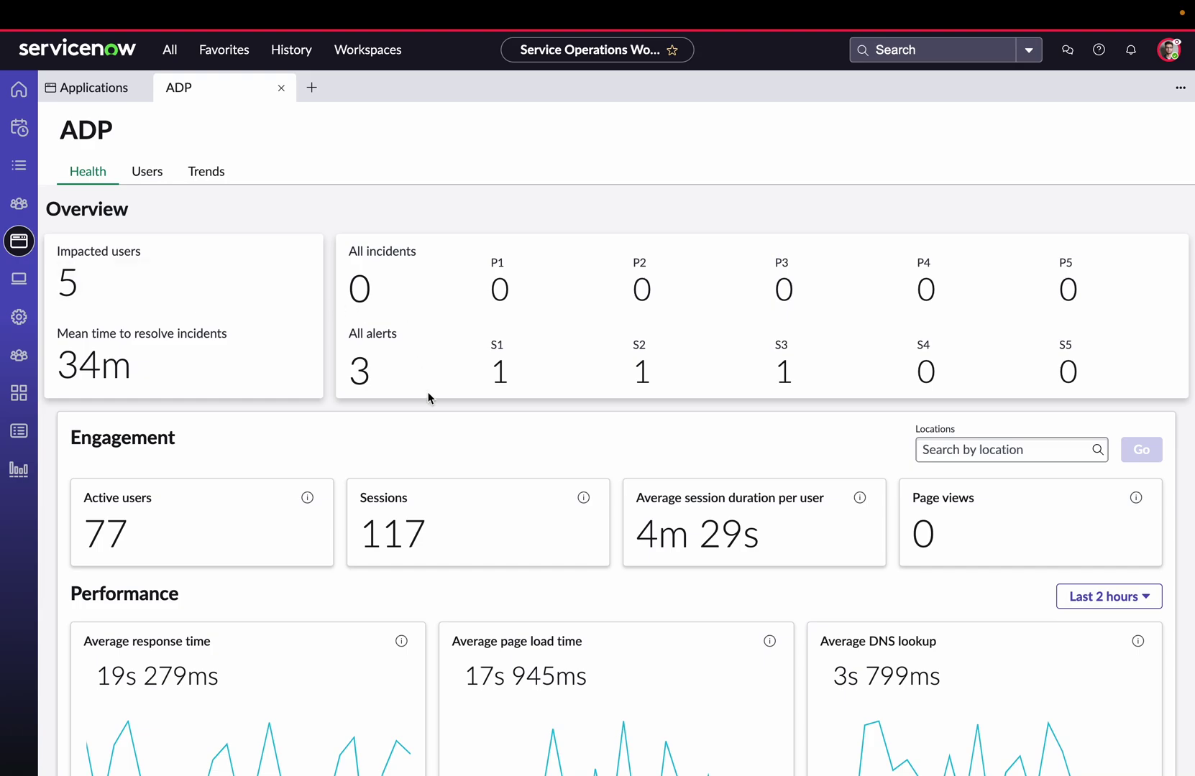
{"action": "left_click", "coordinate": [153, 179]}
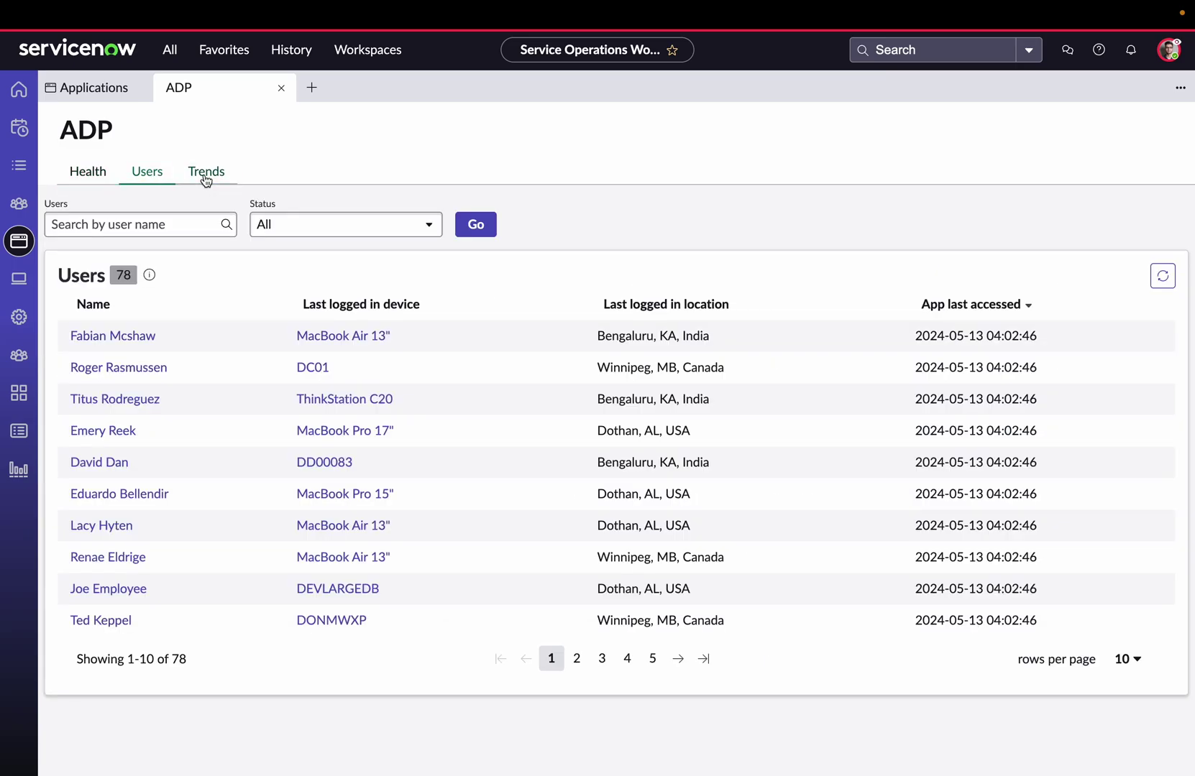
{"action": "left_click", "coordinate": [205, 178]}
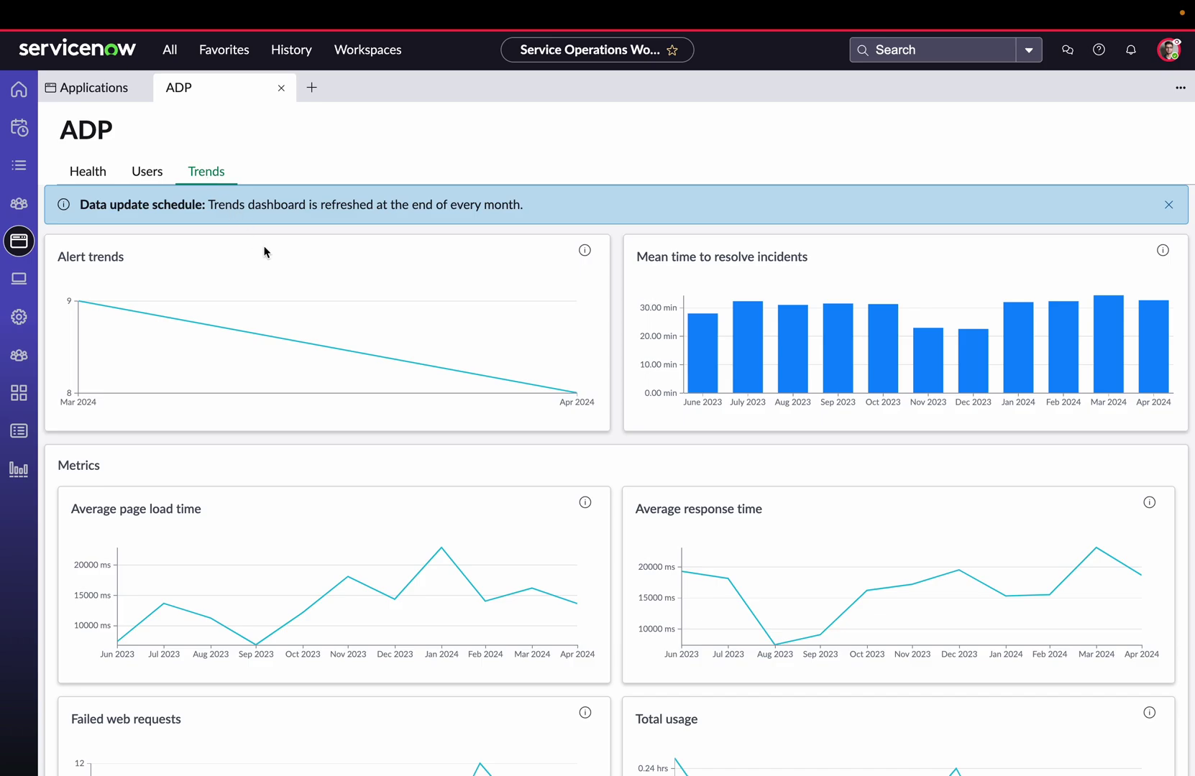
{"action": "scroll", "coordinate": [302, 355], "scroll_direction": "down", "scroll_amount": 2}
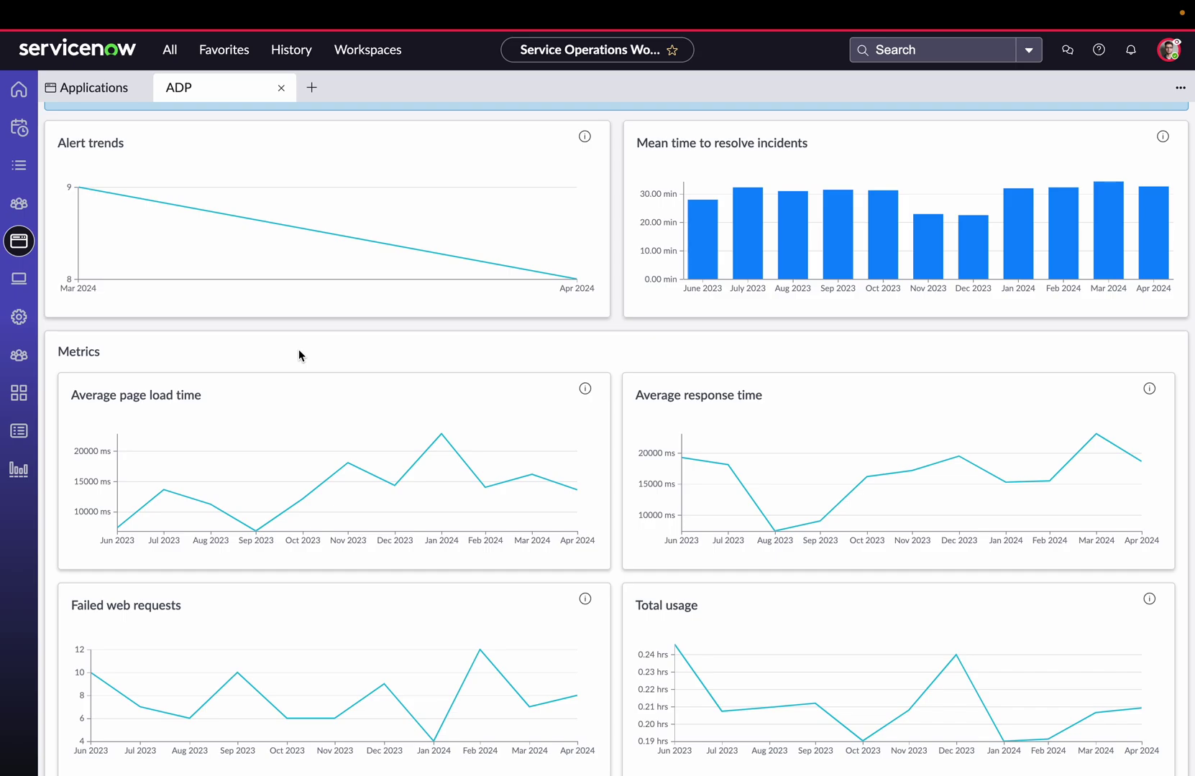
{"action": "scroll", "coordinate": [299, 355], "scroll_direction": "up", "scroll_amount": 1}
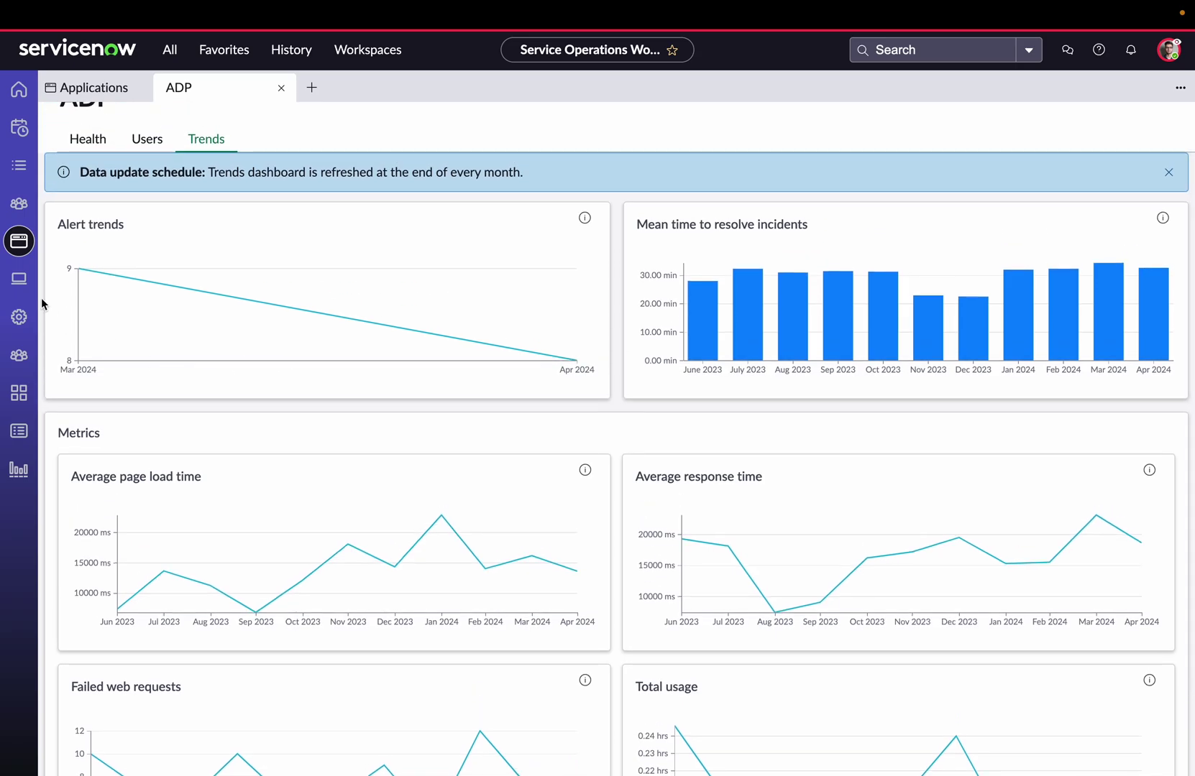
Open the ThinkStation C20 from the Devices list and show its ADP application metrics.
{"action": "left_click", "coordinate": [19, 284]}
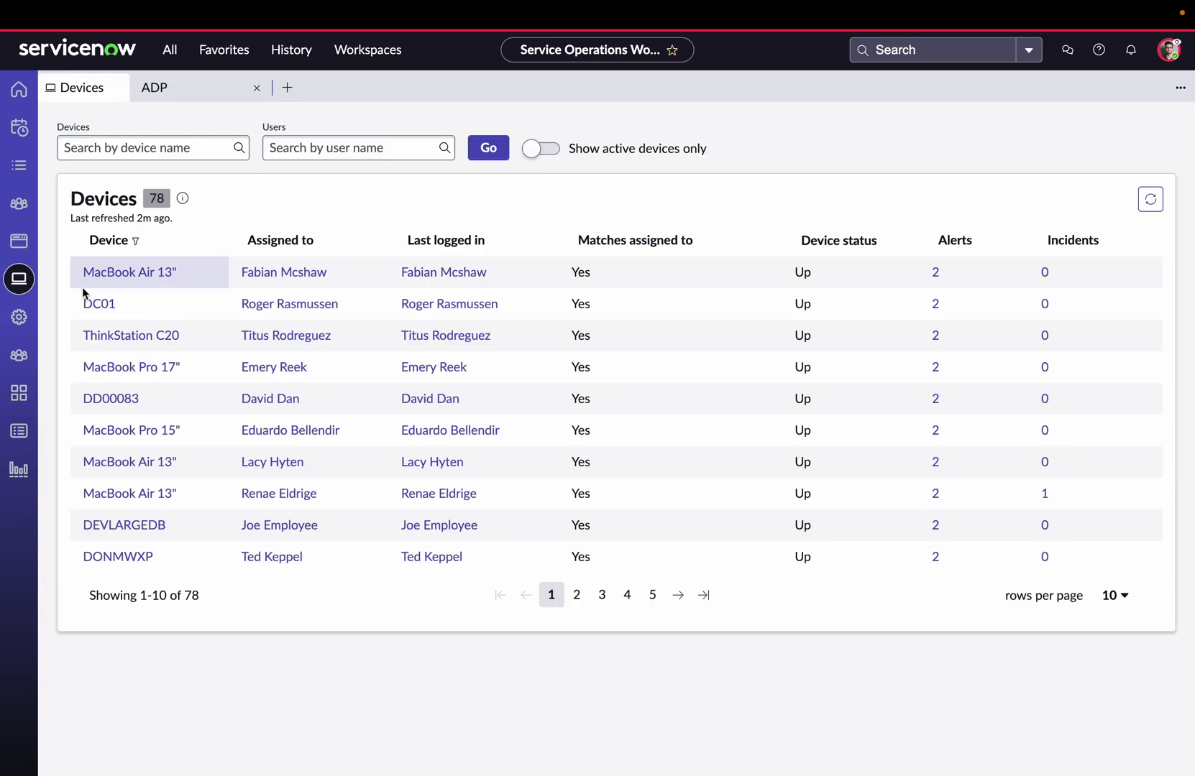
{"action": "left_click", "coordinate": [132, 336]}
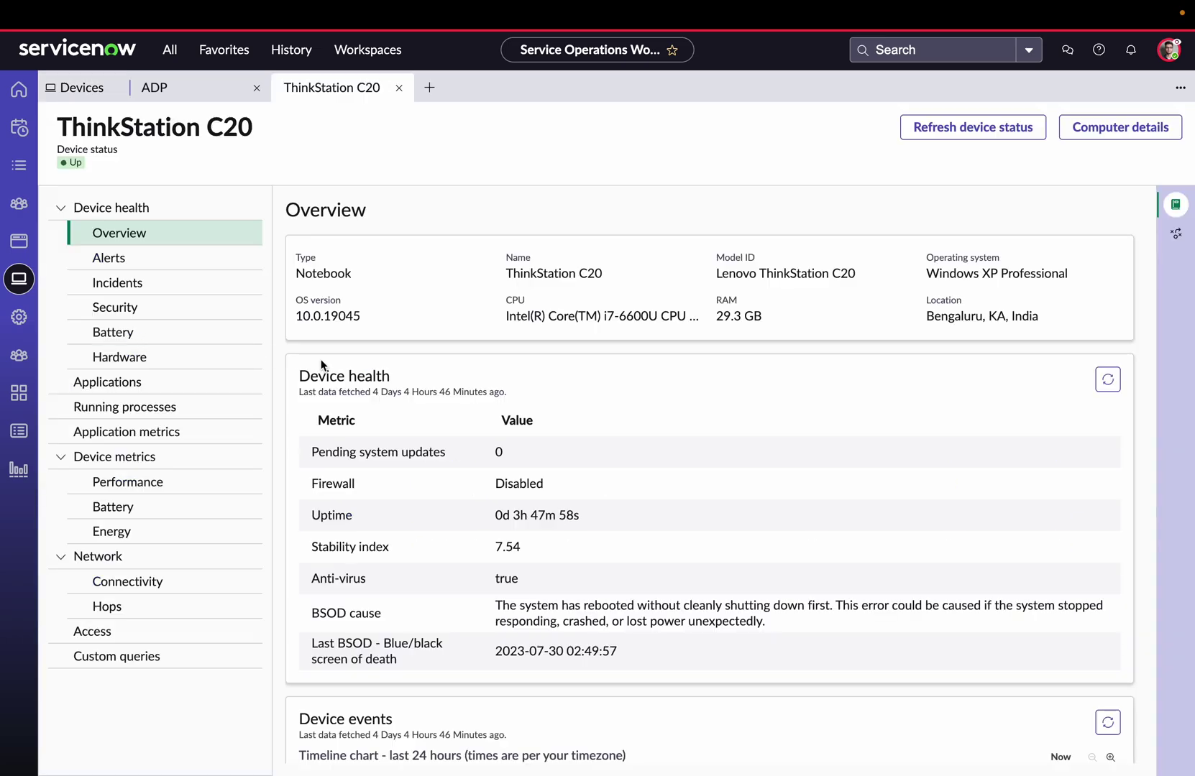
{"action": "scroll", "coordinate": [357, 376], "scroll_direction": "down", "scroll_amount": 2}
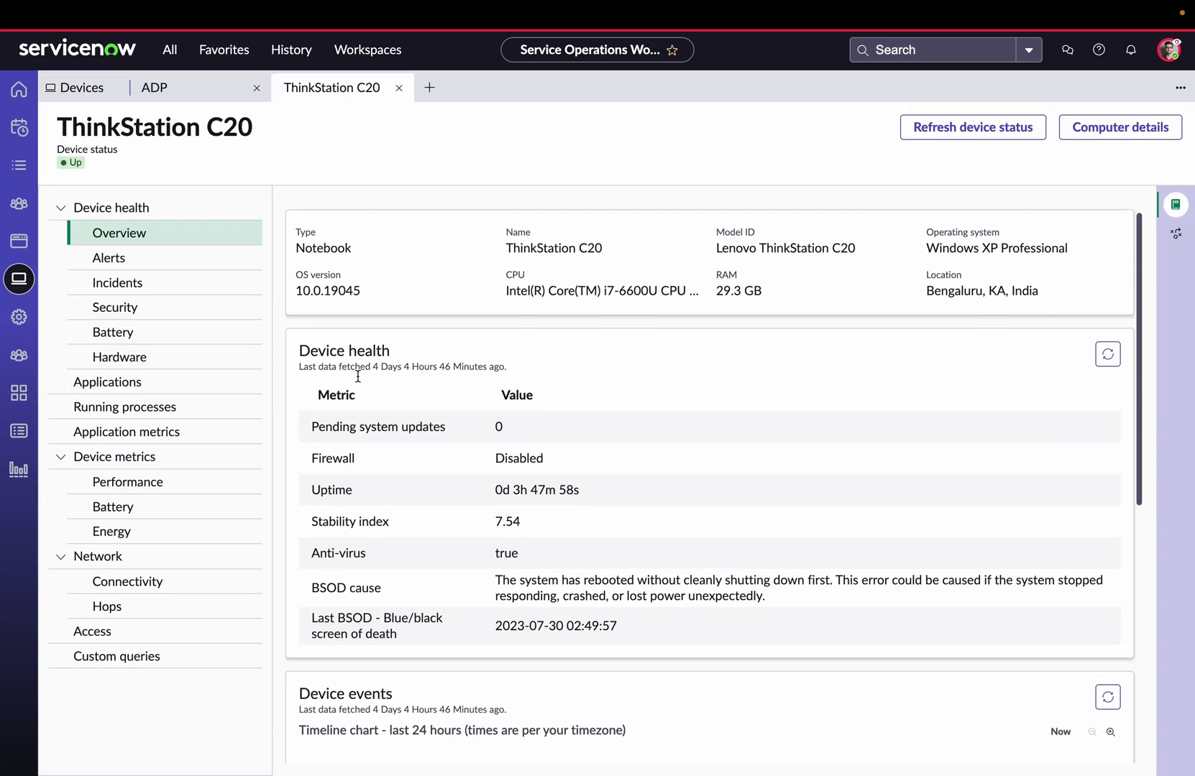
{"action": "scroll", "coordinate": [358, 376], "scroll_direction": "up", "scroll_amount": 2}
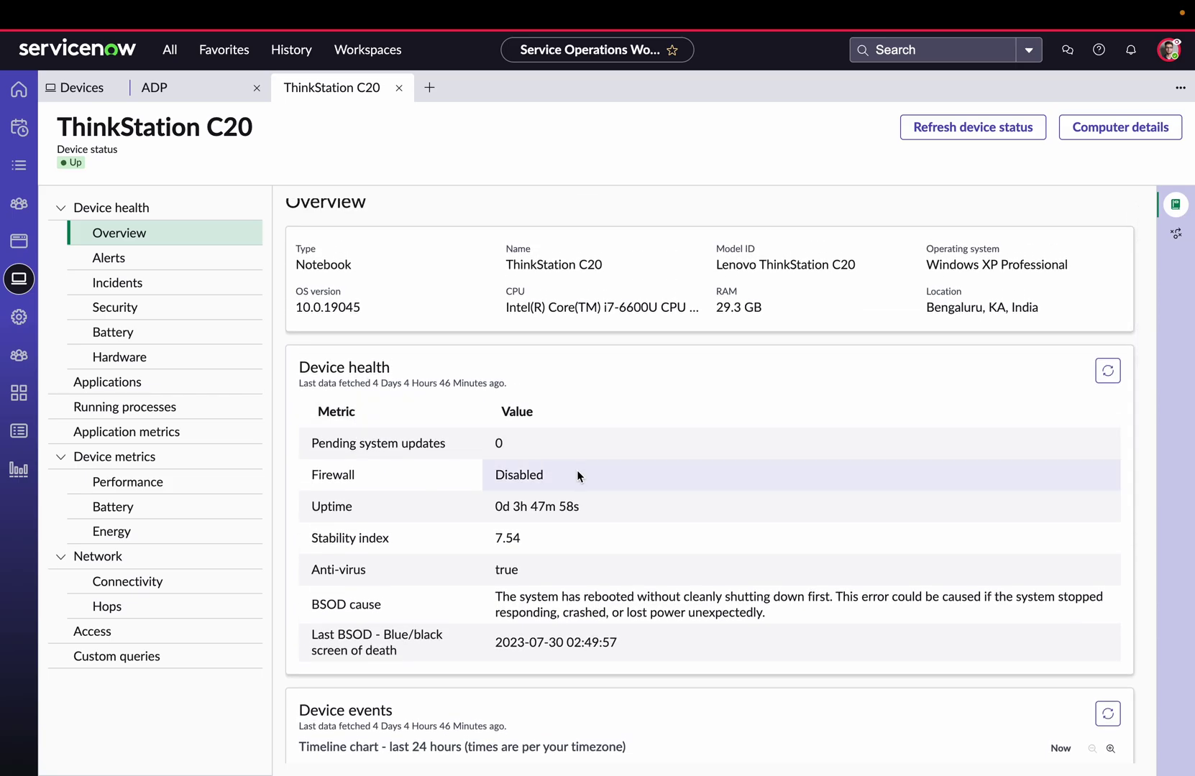
{"action": "left_click", "coordinate": [203, 434]}
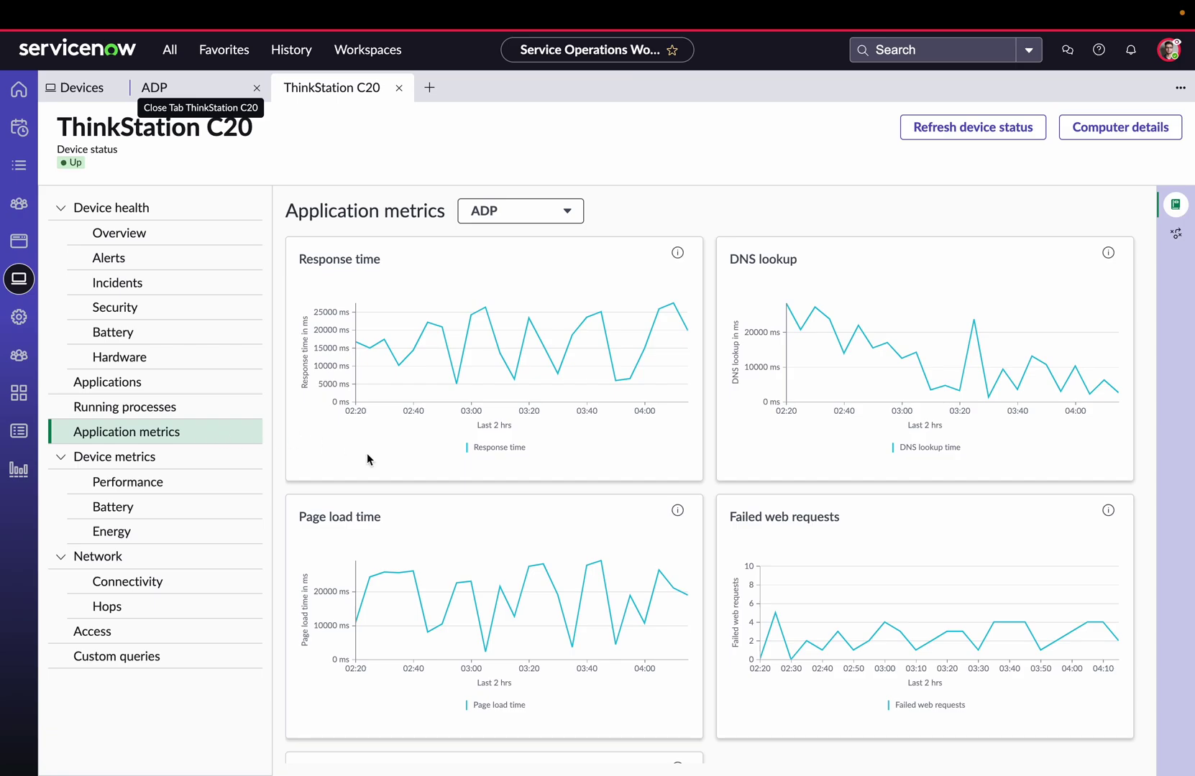
Switch the ThinkStation C20's application metrics from ADP to Zoom and review the charts.
{"action": "scroll", "coordinate": [436, 497], "scroll_direction": "down", "scroll_amount": 2}
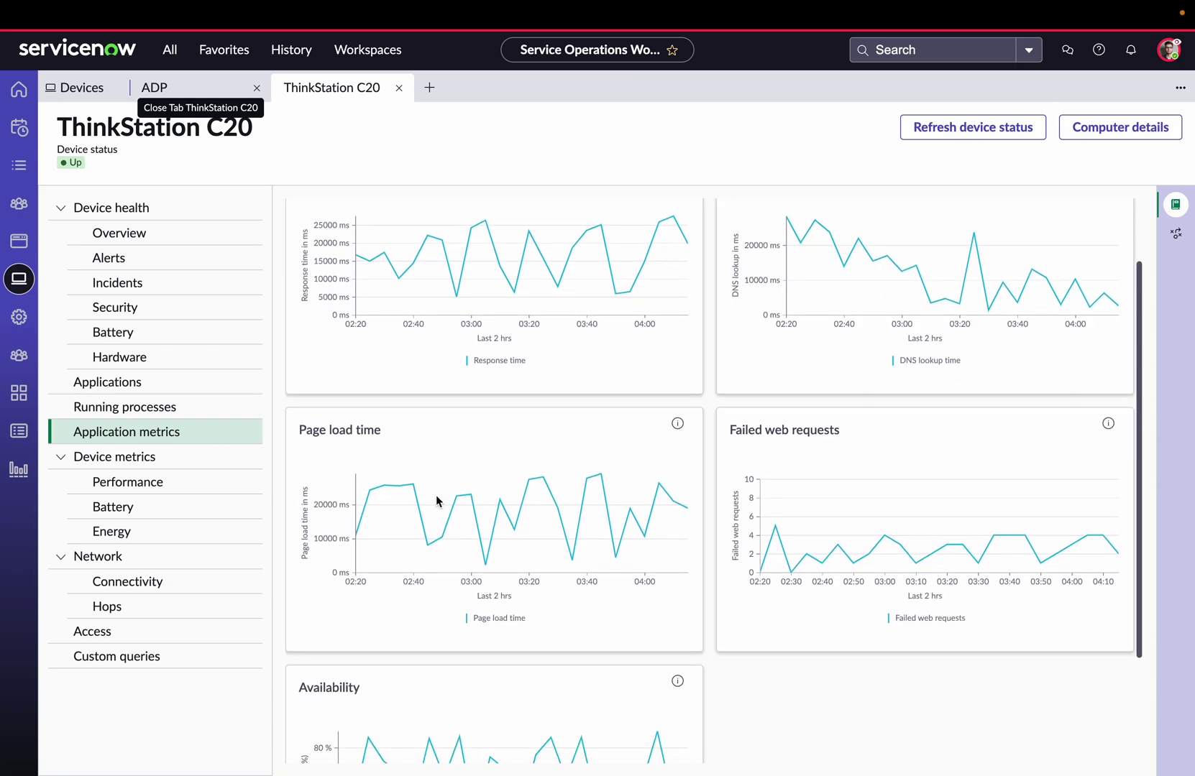
{"action": "scroll", "coordinate": [436, 496], "scroll_direction": "down", "scroll_amount": 2}
{"action": "scroll", "coordinate": [436, 501], "scroll_direction": "up", "scroll_amount": 4}
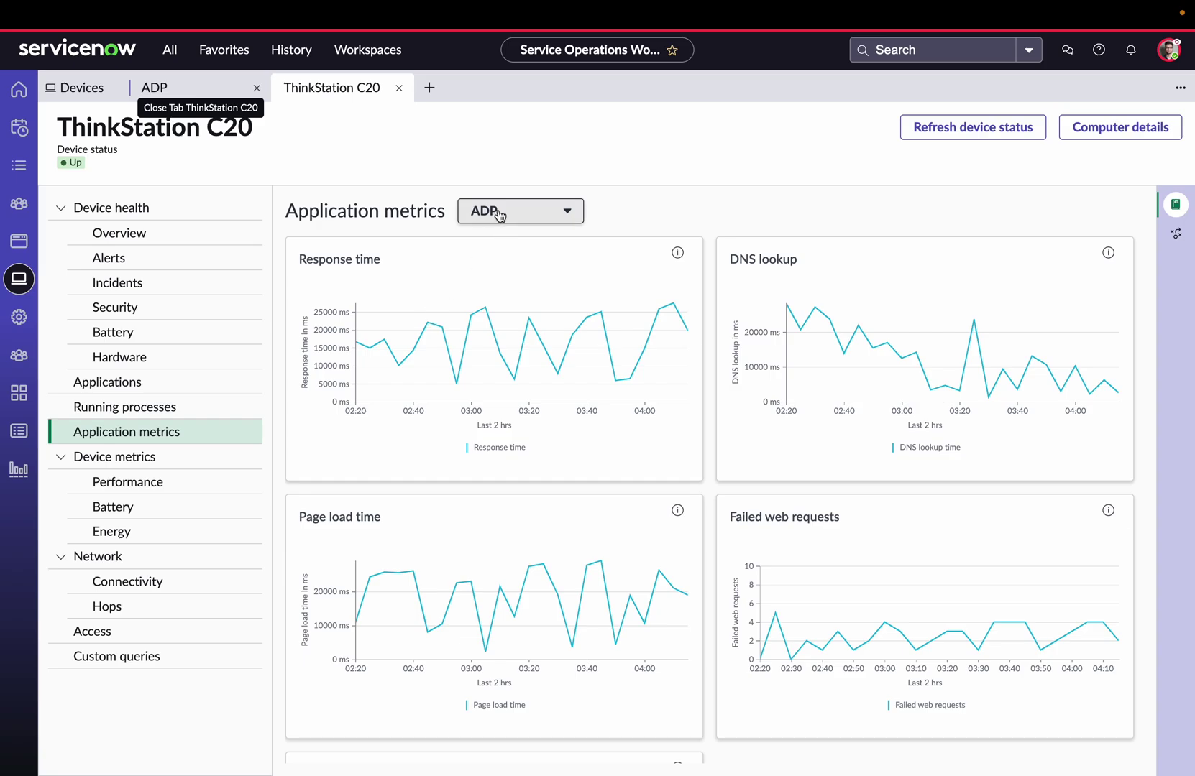
{"action": "key", "text": "Down"}
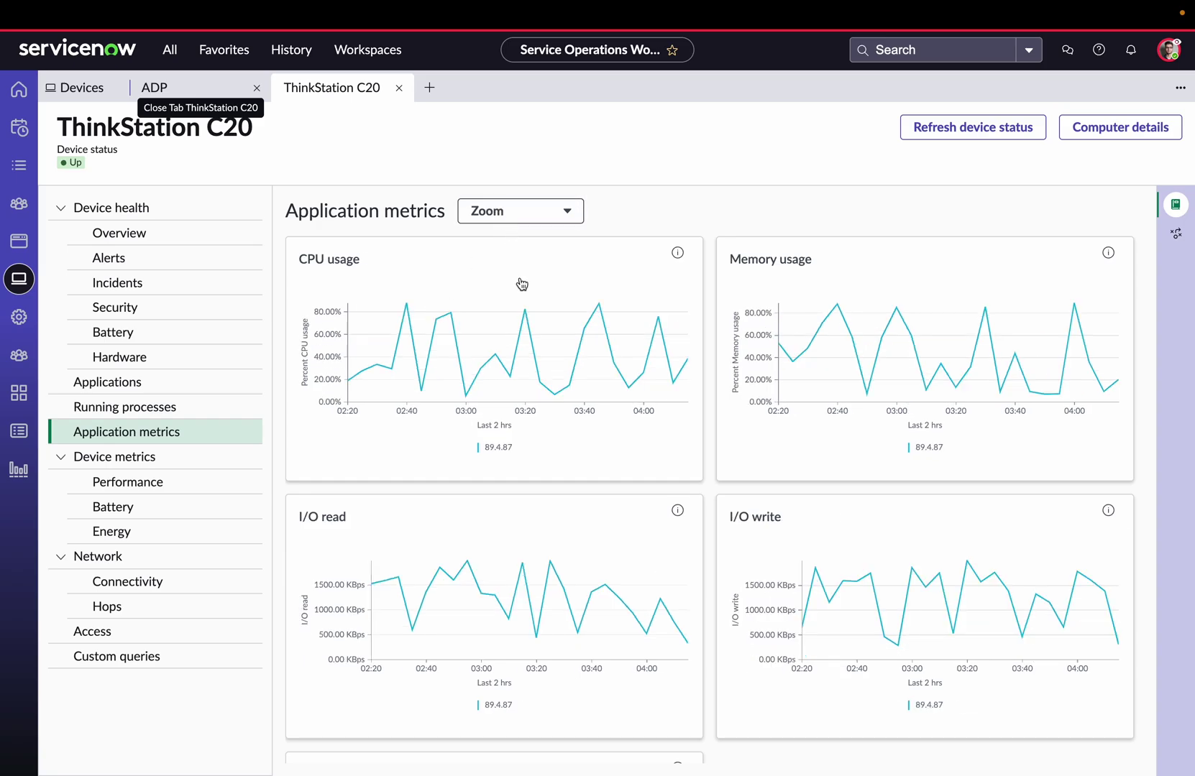
{"action": "scroll", "coordinate": [528, 426], "scroll_direction": "down", "scroll_amount": 1}
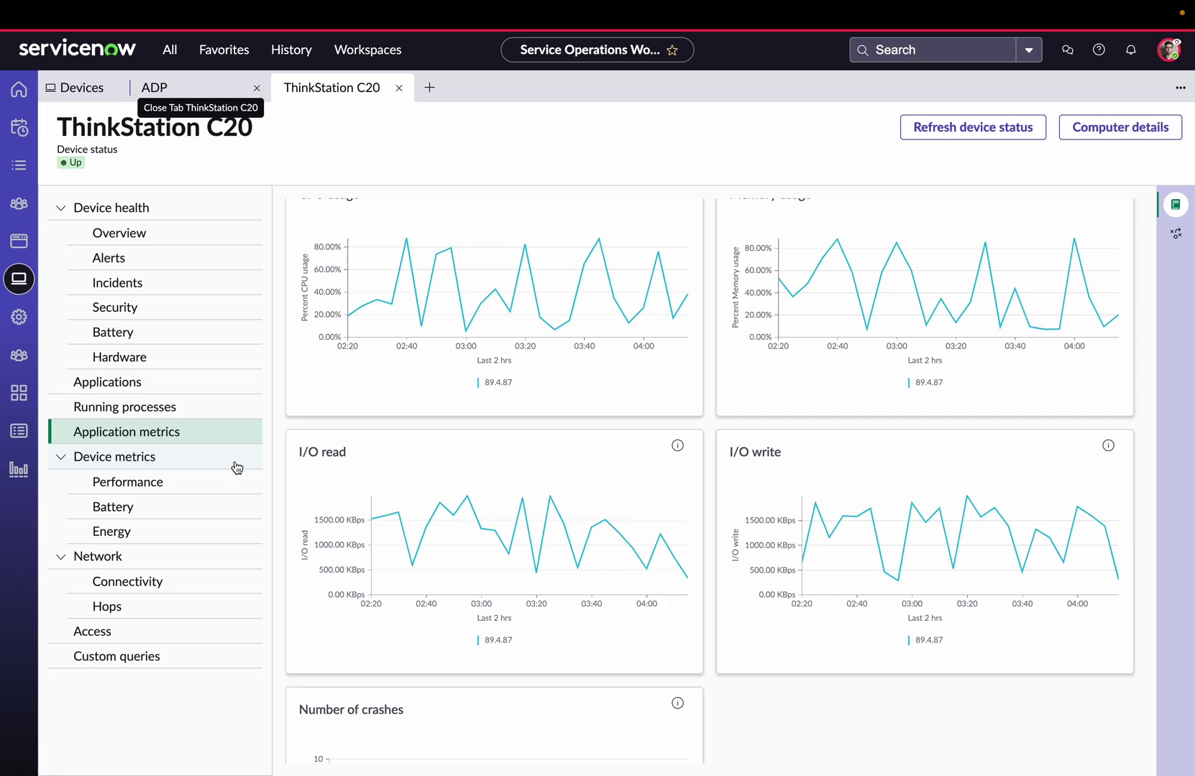
Show the ThinkStation C20's Device metrics > Performance charts for CPU, memory, disk and I/O.
{"action": "left_click", "coordinate": [225, 492]}
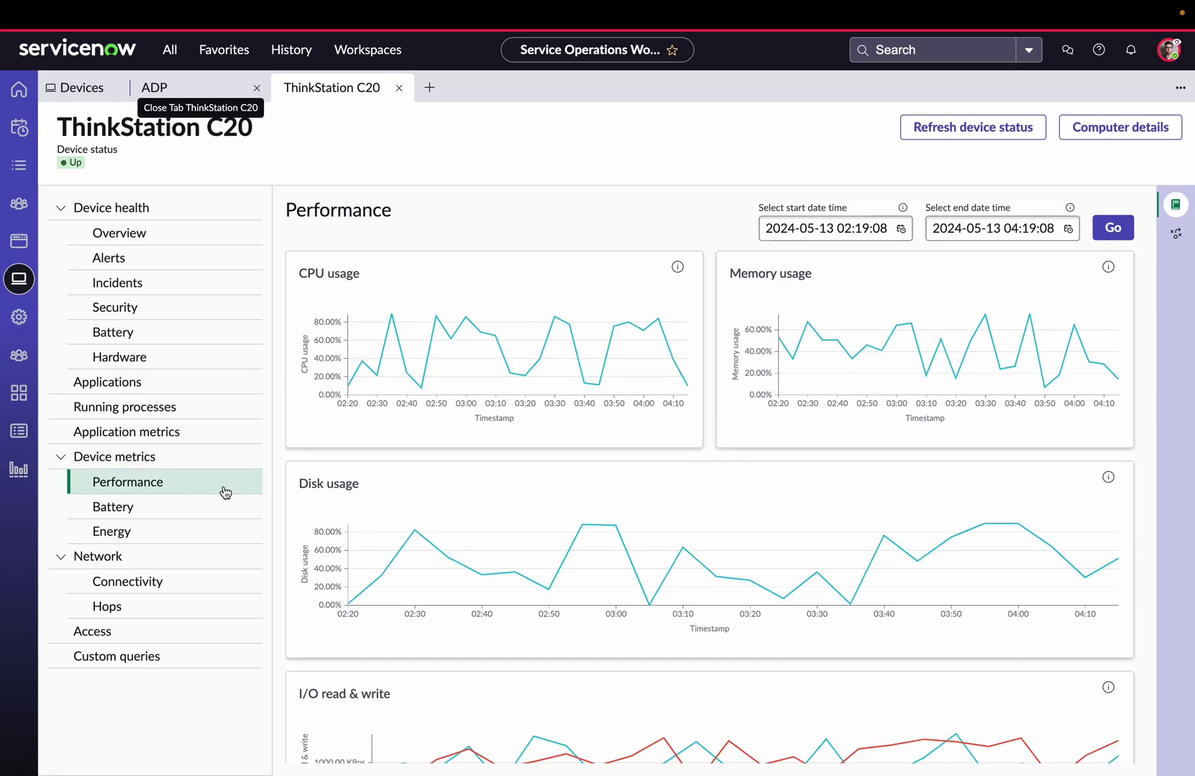
{"action": "scroll", "coordinate": [472, 552], "scroll_direction": "down", "scroll_amount": 3}
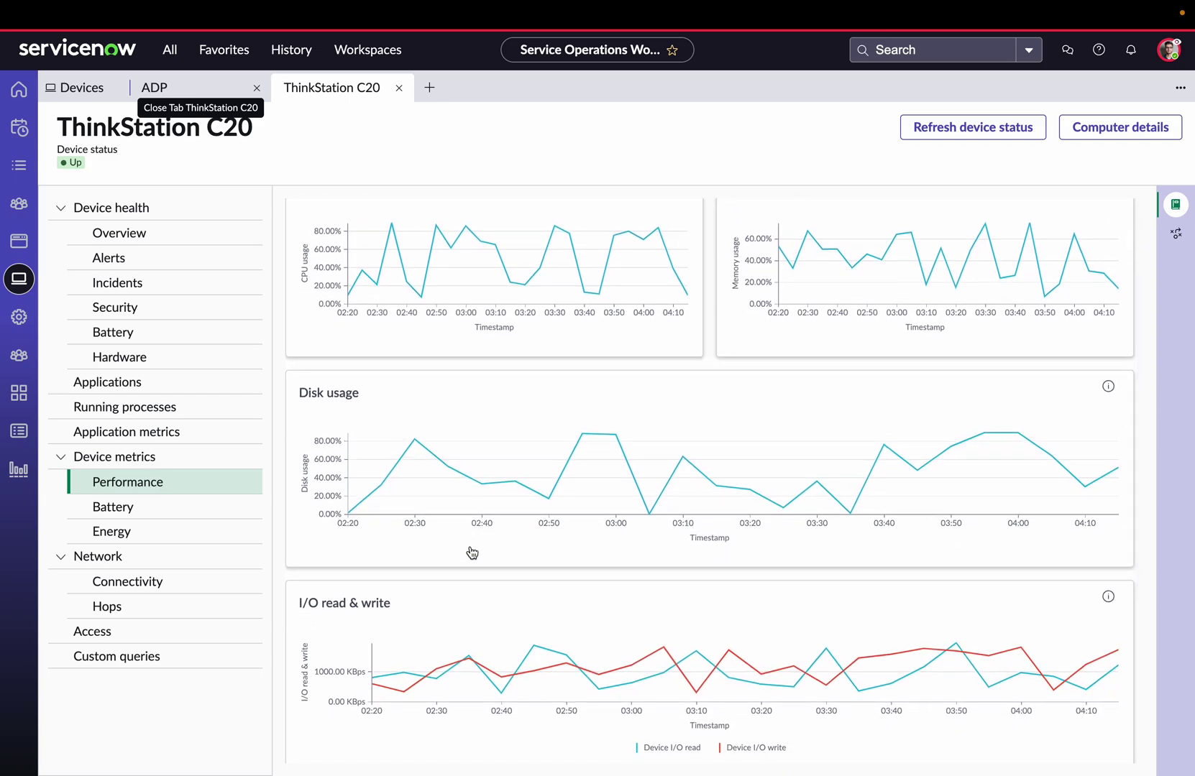
{"action": "scroll", "coordinate": [472, 552], "scroll_direction": "up", "scroll_amount": 3}
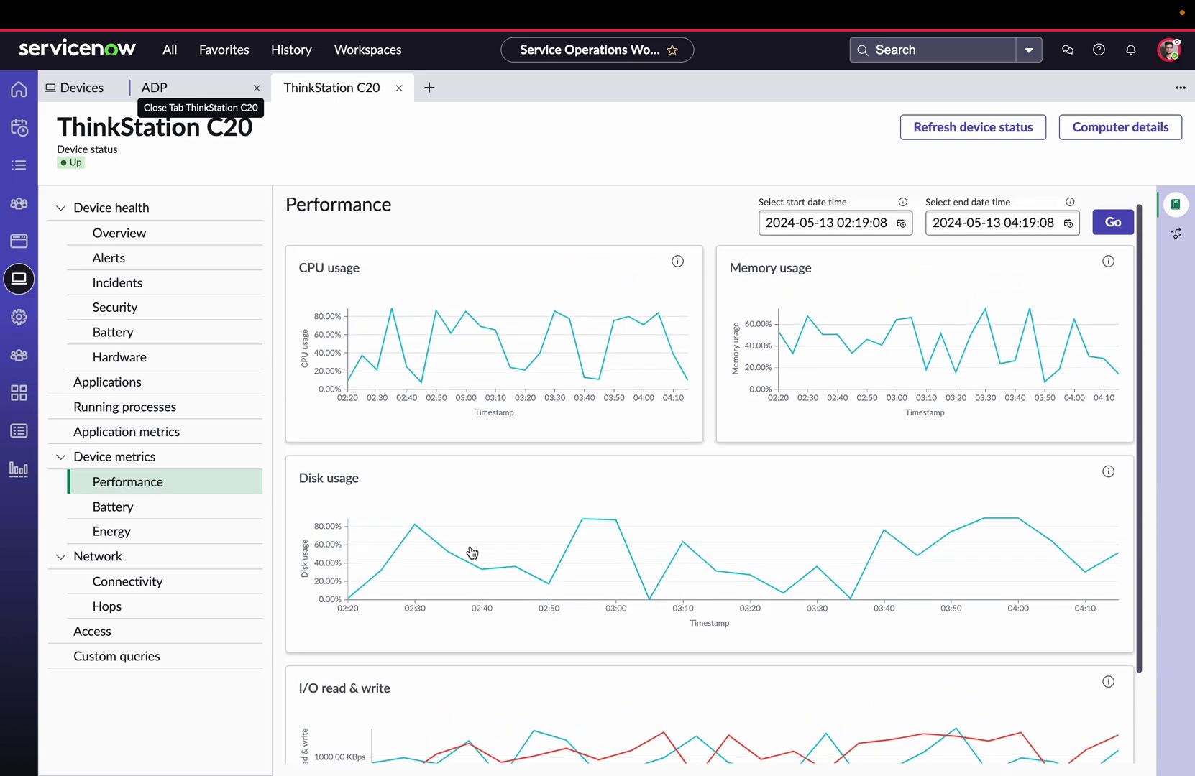